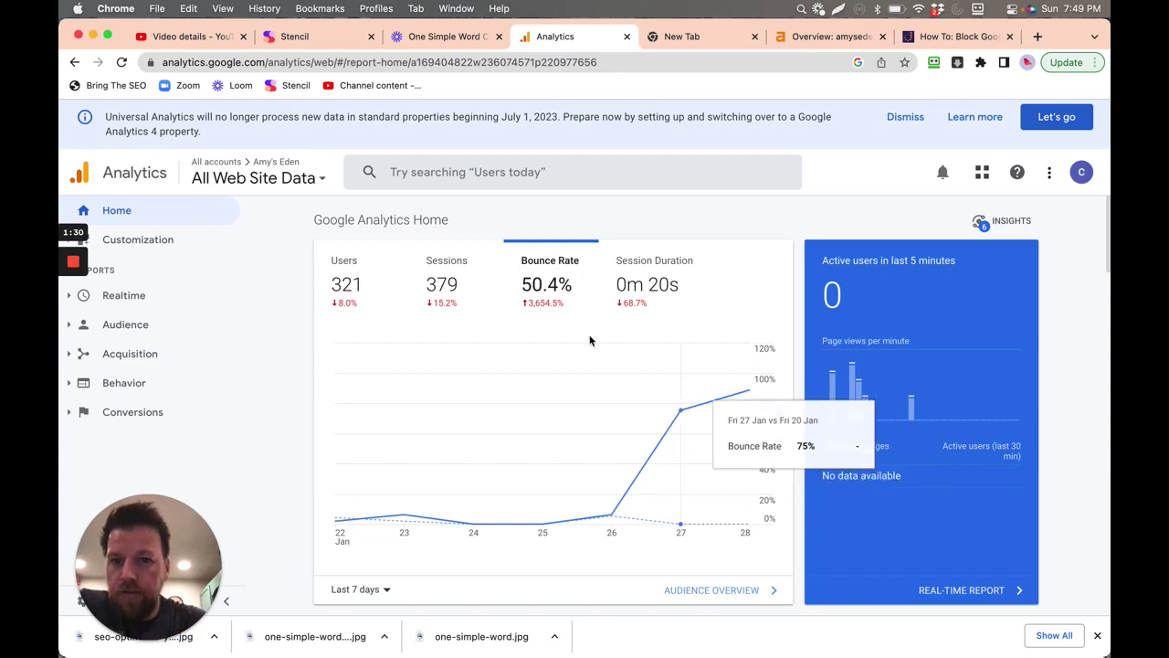
- Open the Channels report for all traffic under Acquisition
mouse_move(751, 396)
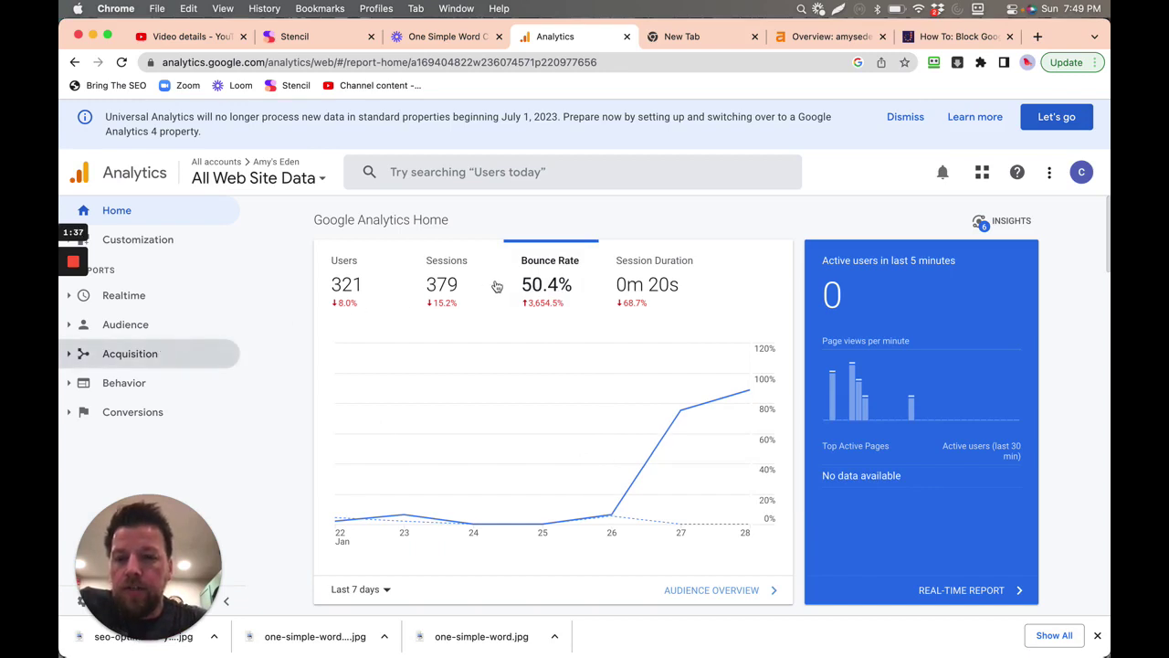
click(112, 364)
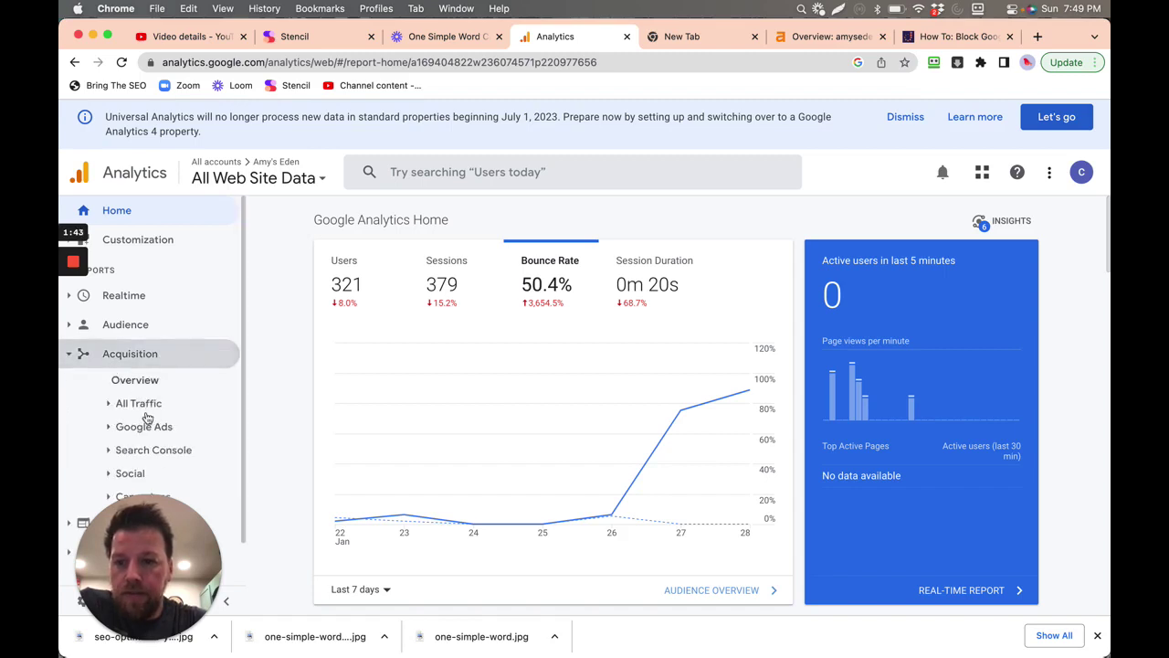
click(146, 406)
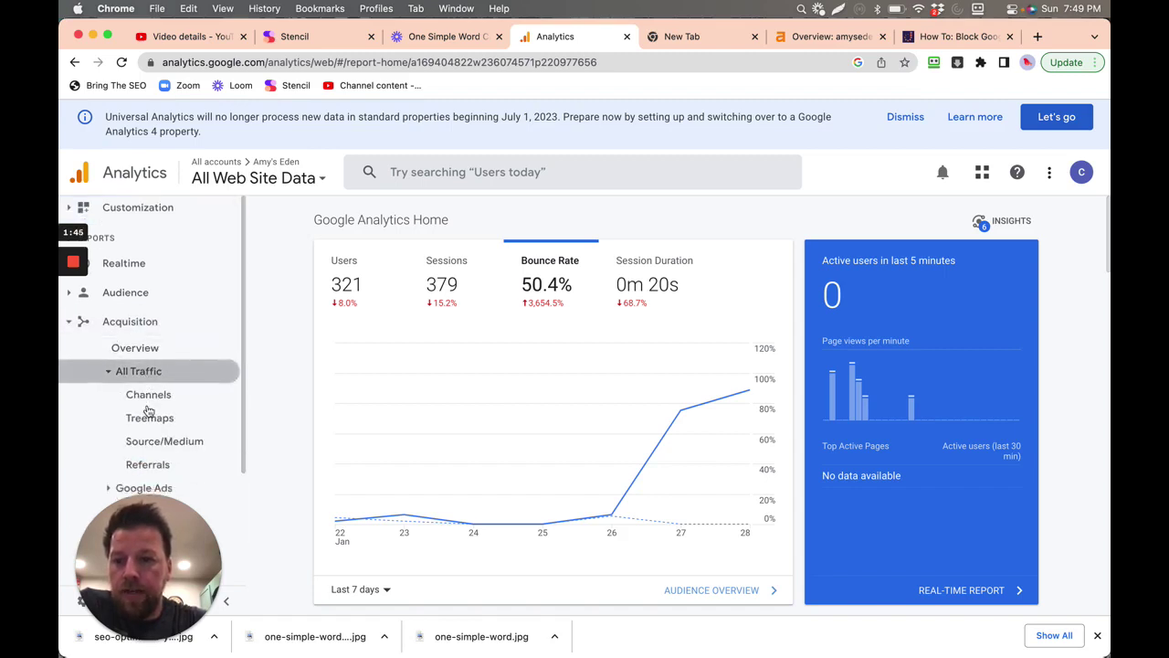
scroll(148, 411, down, 2)
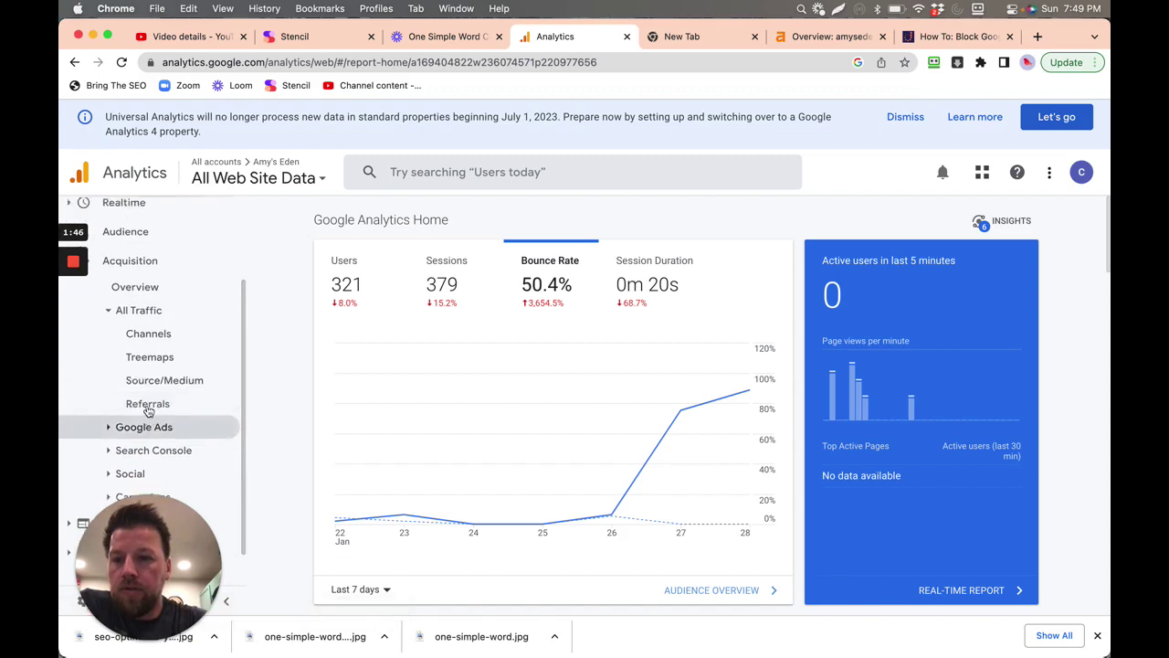
scroll(148, 411, up, 1)
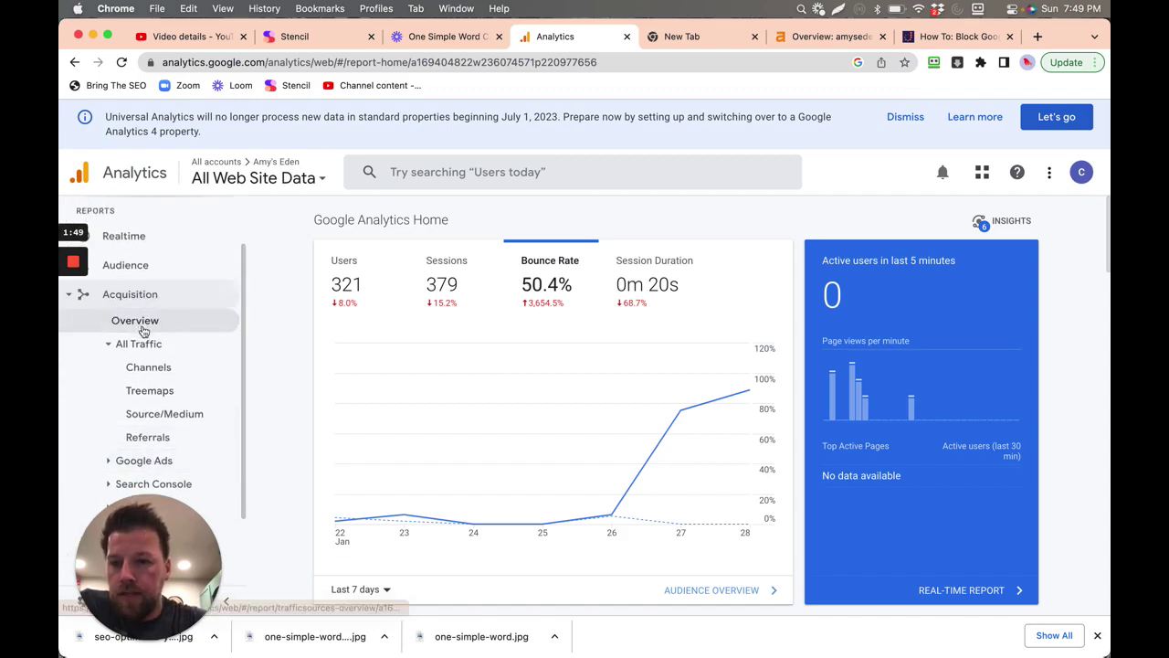
scroll(144, 331, down, 2)
click(141, 323)
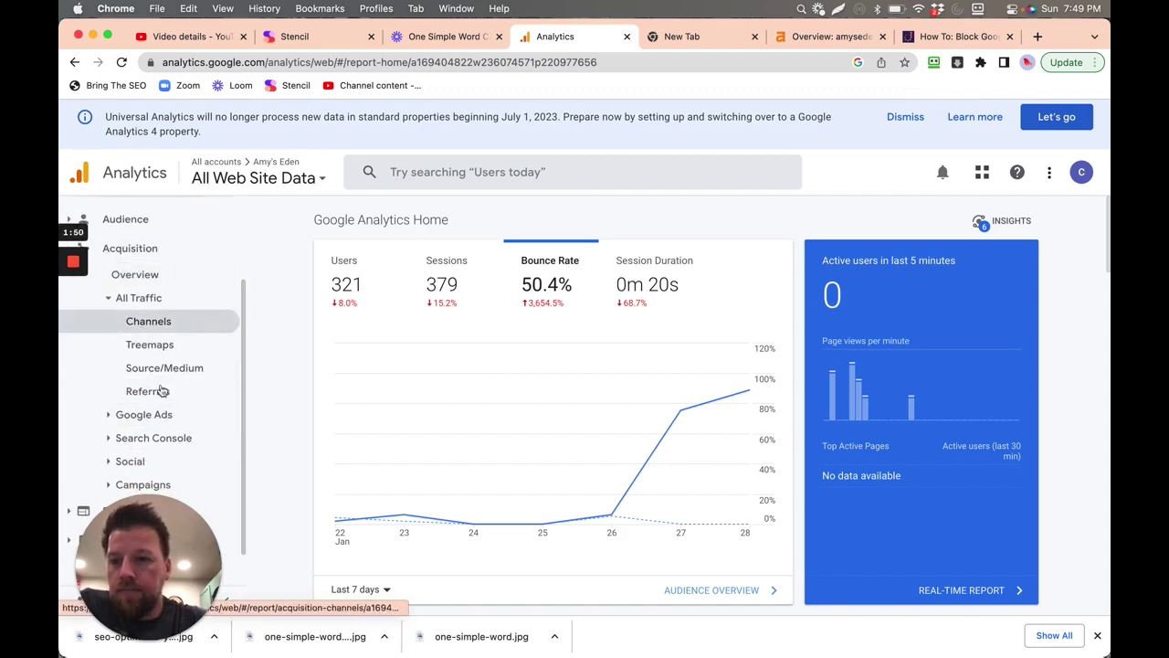
drag(158, 521, 979, 575)
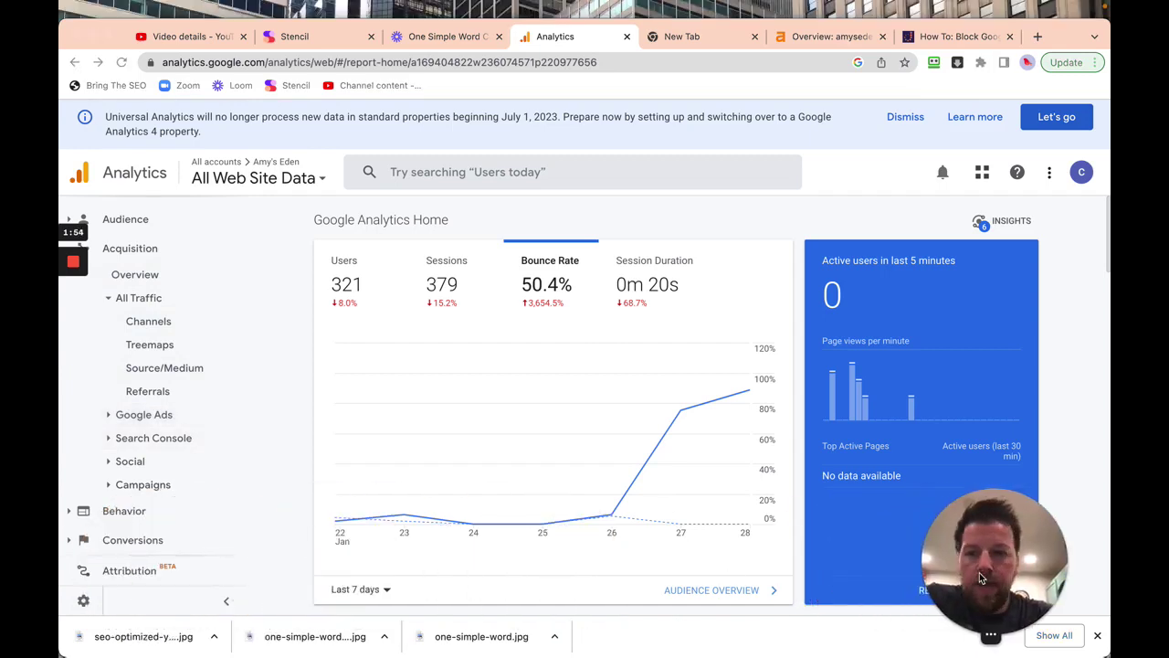
click(139, 324)
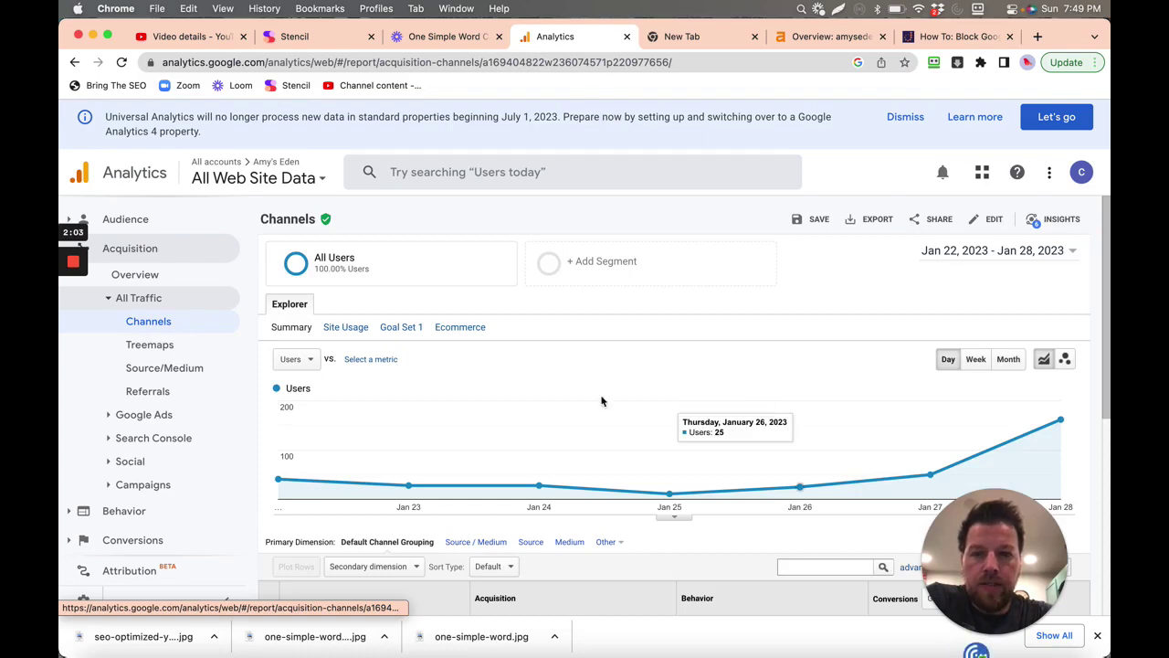
- Check the Direct channel's bounce rate in the channel table and drill into that channel's landing pages
scroll(601, 400, down, 10)
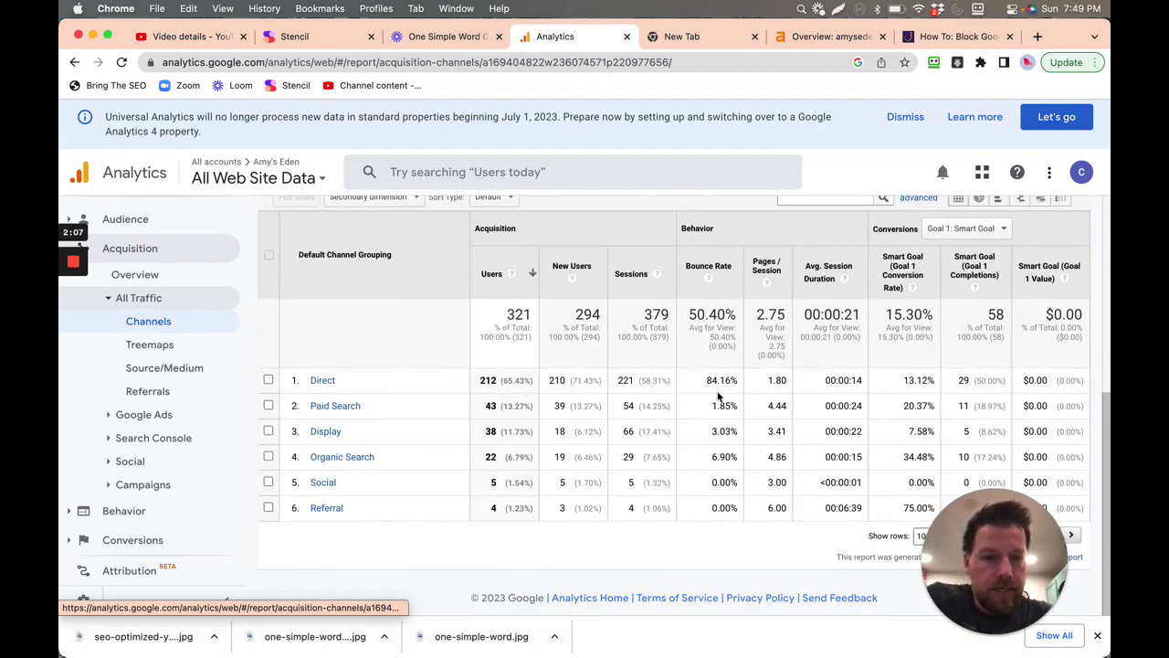
drag(708, 380, 731, 386)
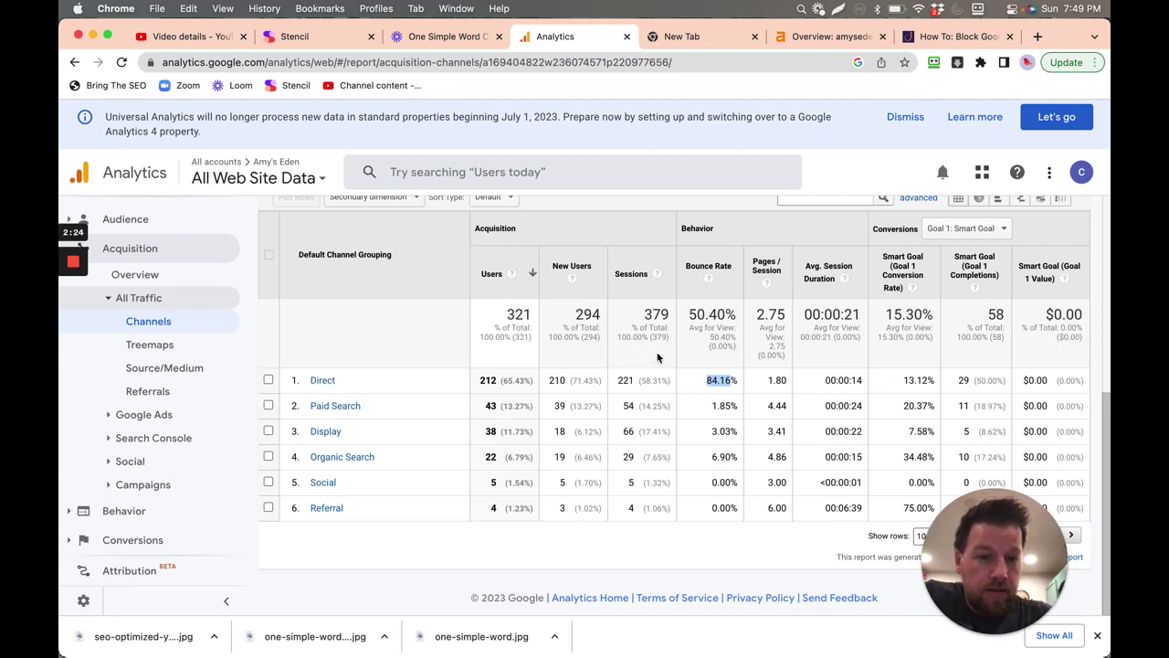
click(316, 387)
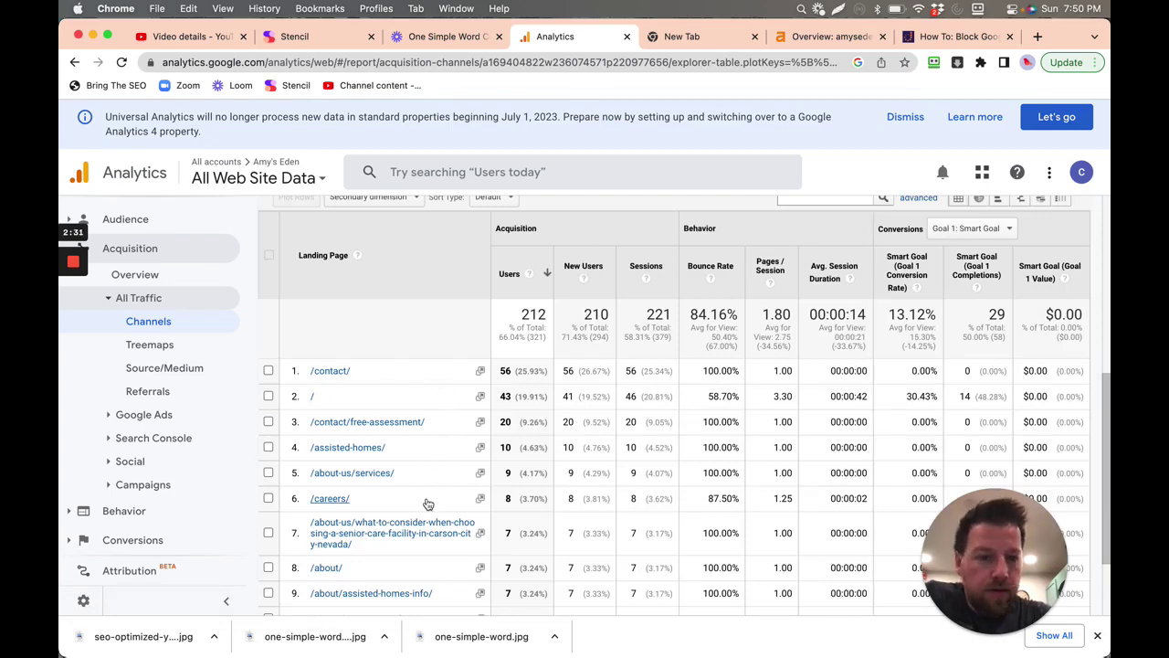
- Examine the users, bounce rates and session durations of the Direct channel's landing pages
scroll(427, 503, down, 2)
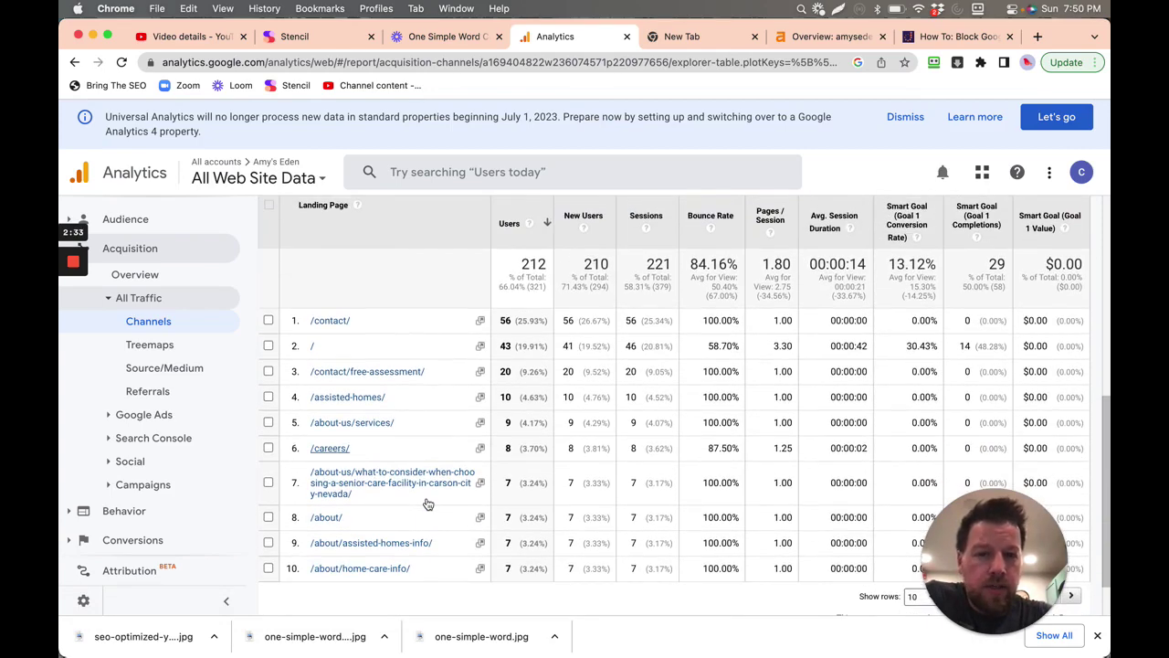
scroll(428, 503, down, 1)
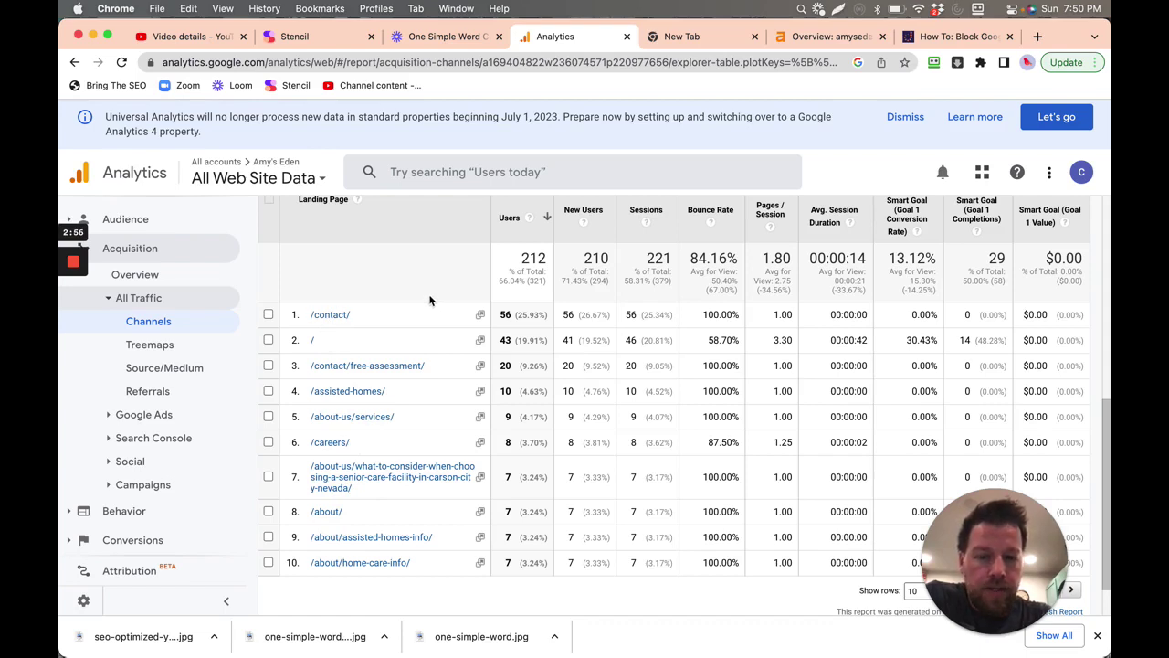
scroll(426, 300, up, 1)
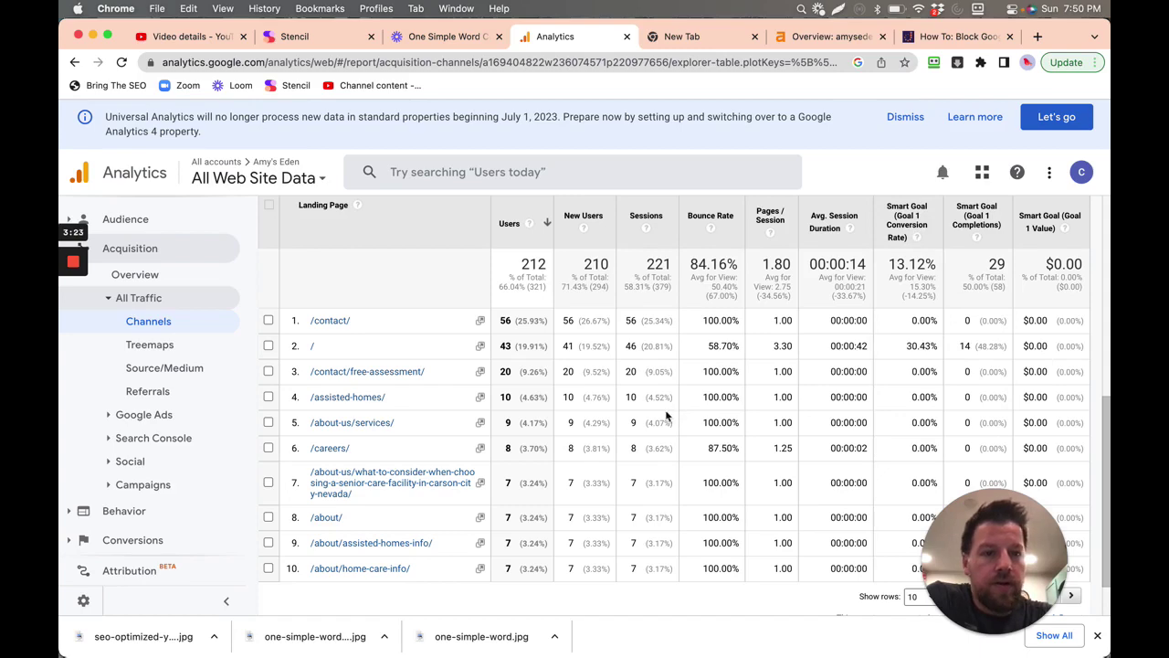
scroll(338, 363, up, 5)
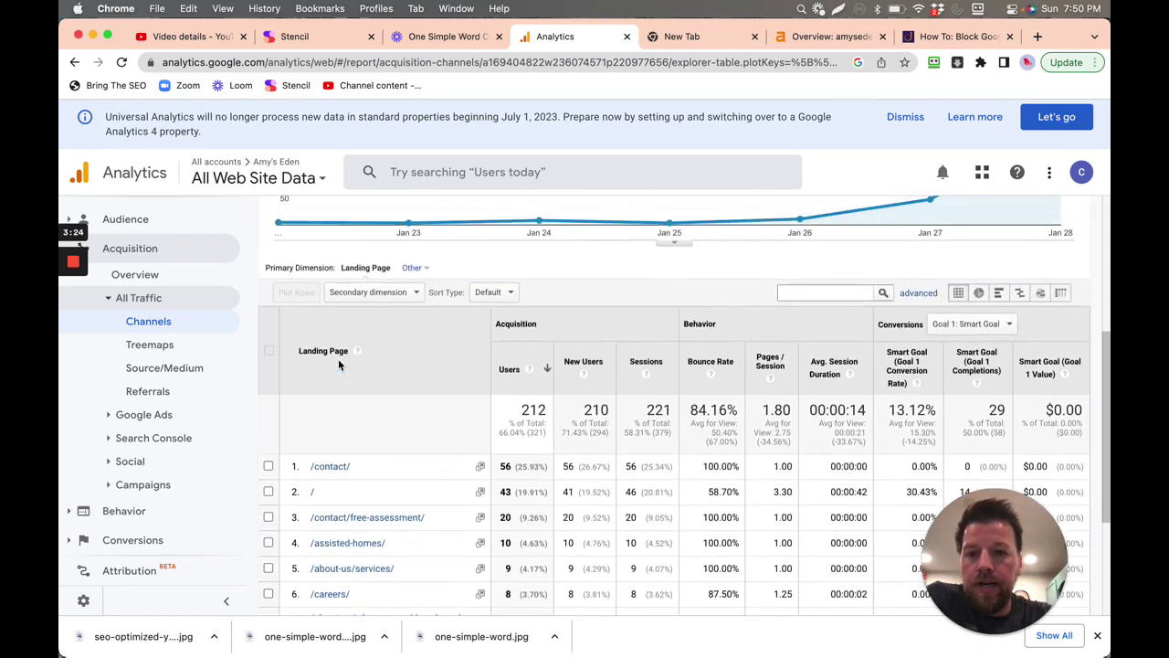
scroll(338, 363, up, 4)
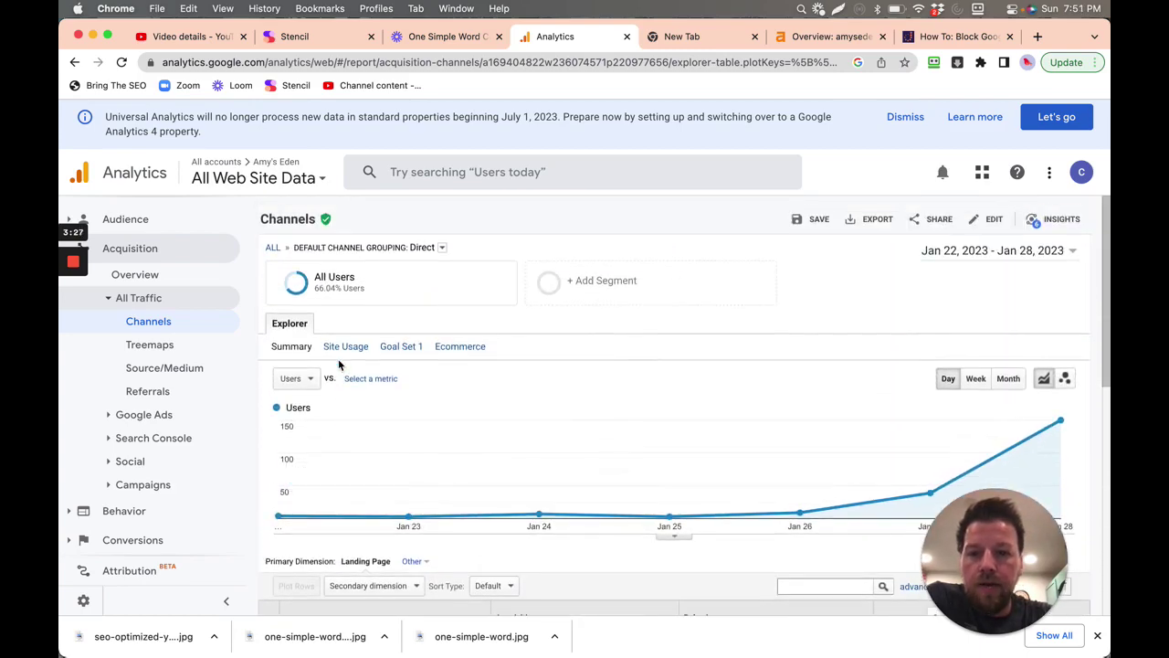
scroll(338, 364, down, 8)
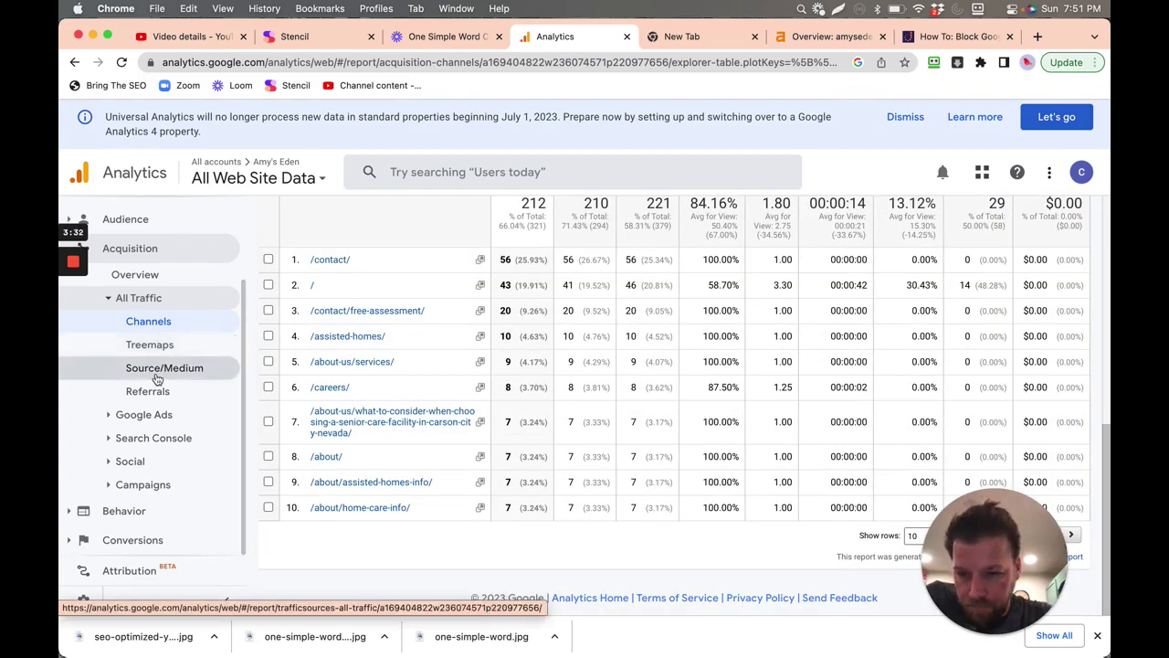
click(142, 445)
scroll(141, 449, down, 2)
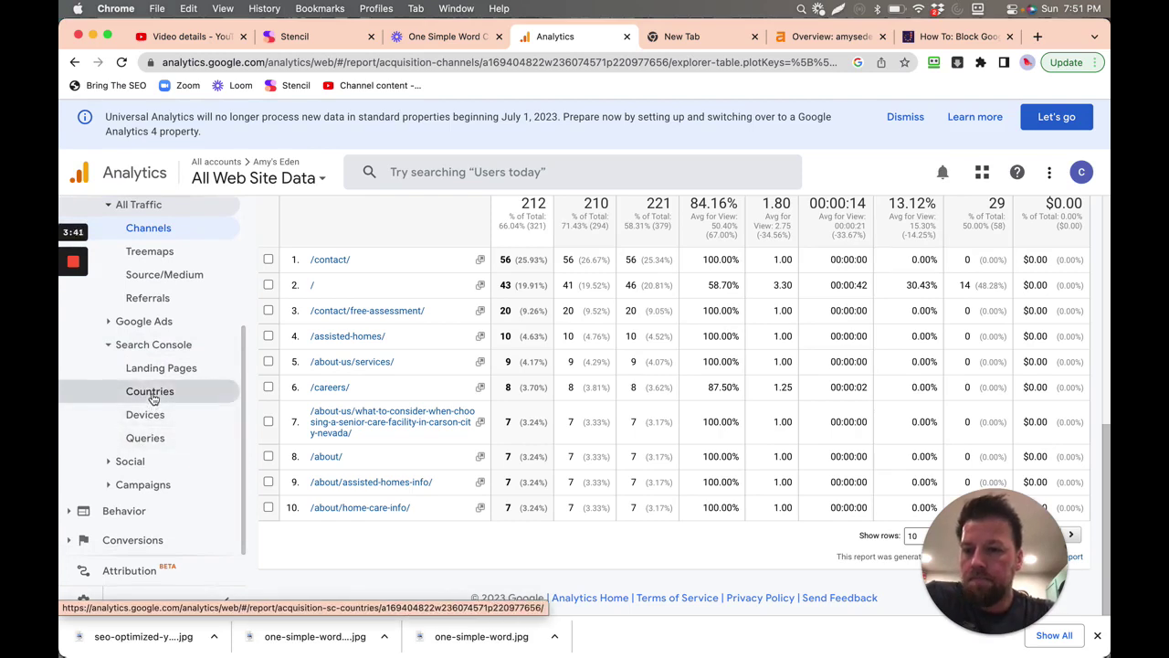
click(125, 511)
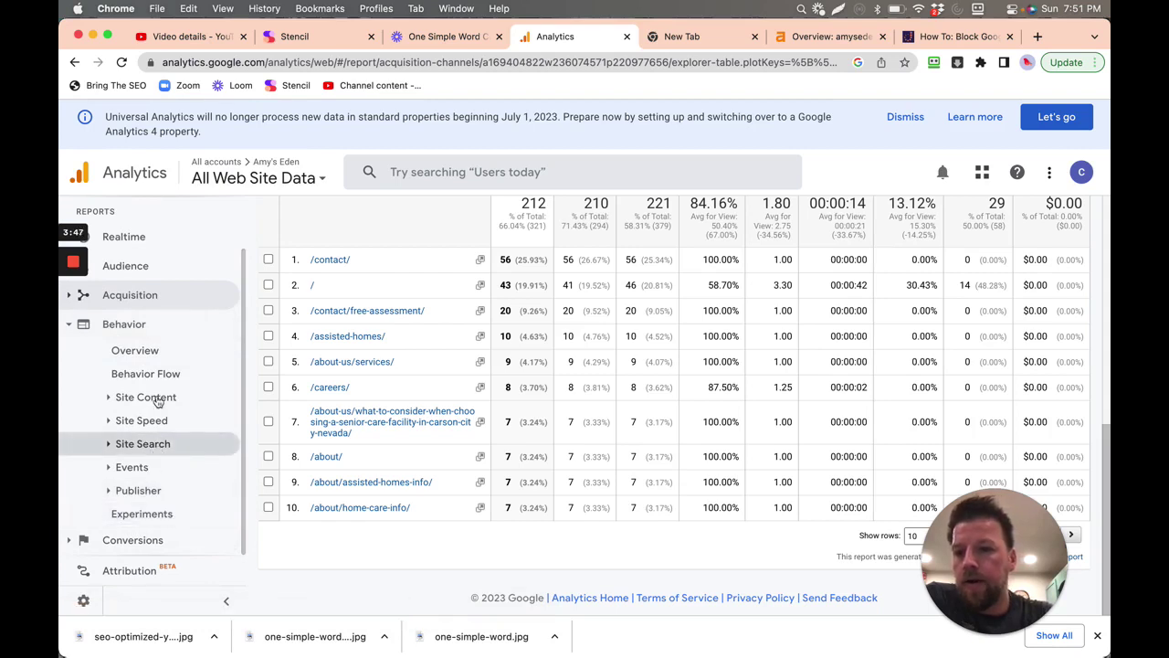
click(135, 299)
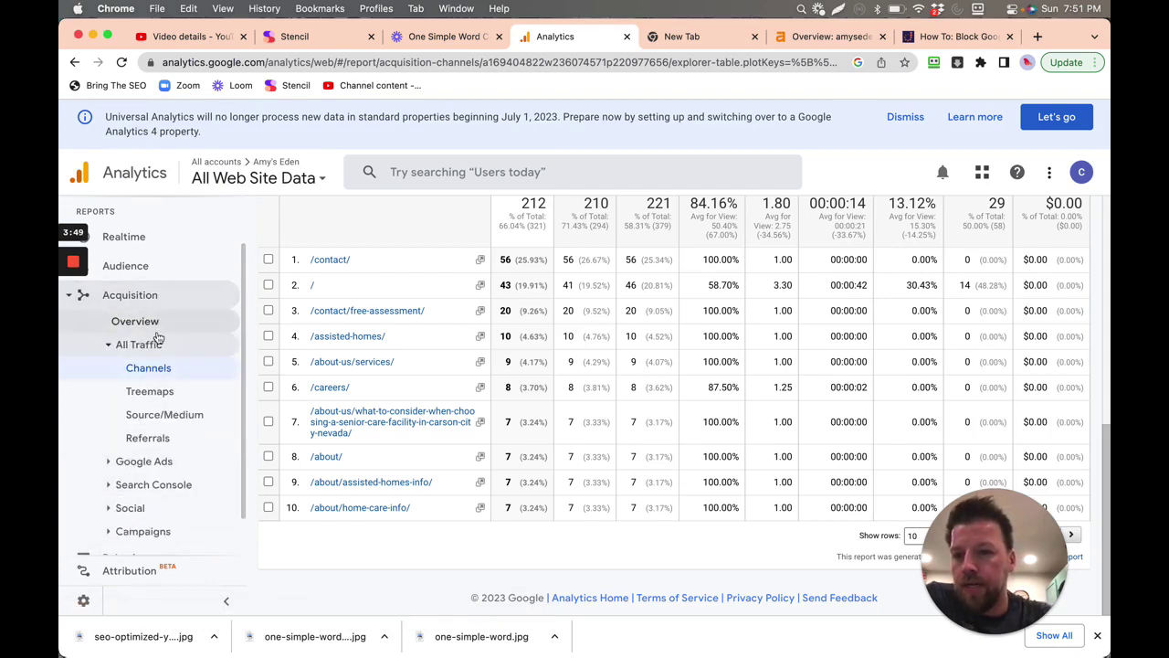
- Open the Source/Medium report under Acquisition and review its traffic sources and users graph
click(146, 327)
scroll(400, 295, up, 5)
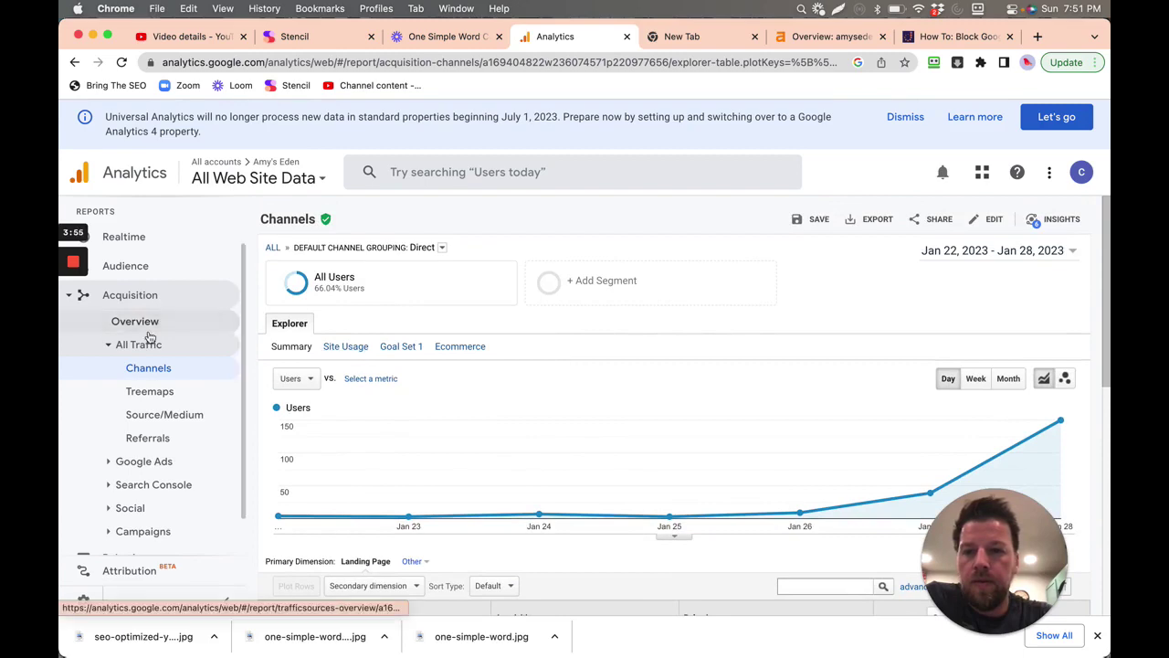
mouse_move(74, 263)
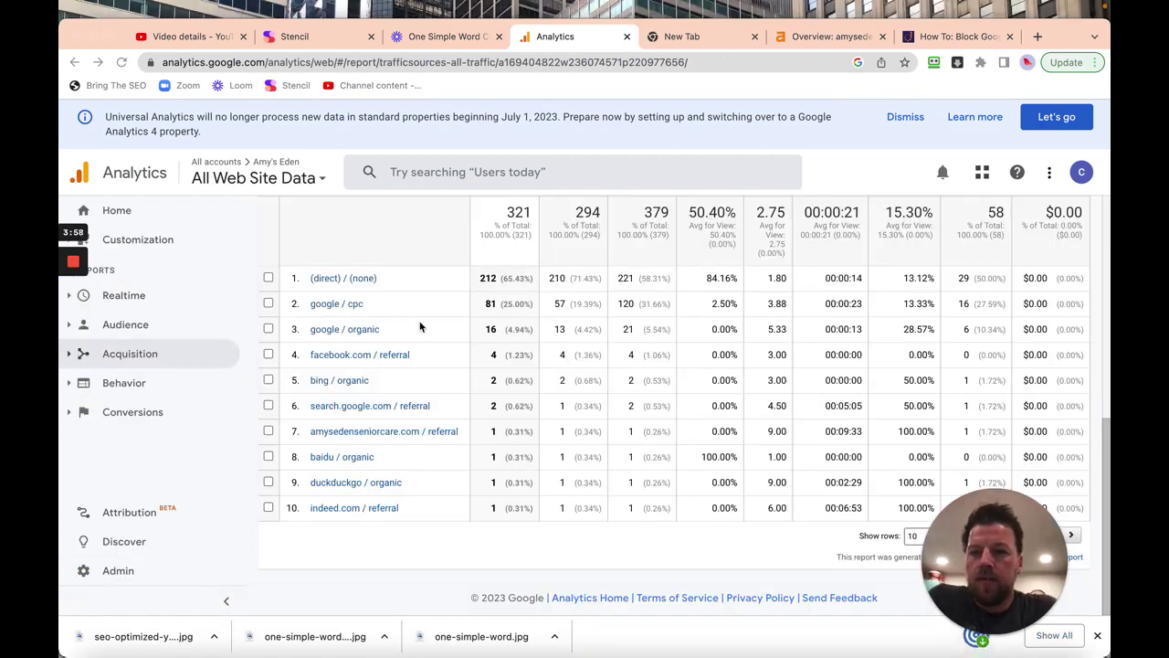
scroll(420, 326, up, 3)
scroll(420, 326, up, 3)
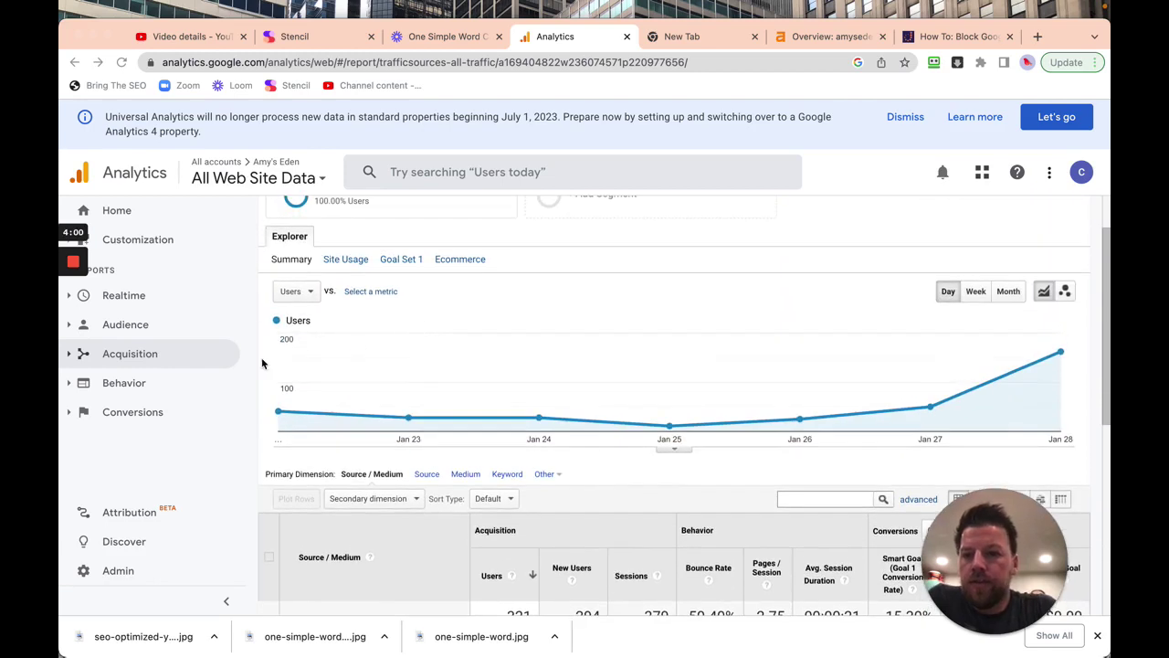
- Open the geographic Location report under Audience
click(133, 327)
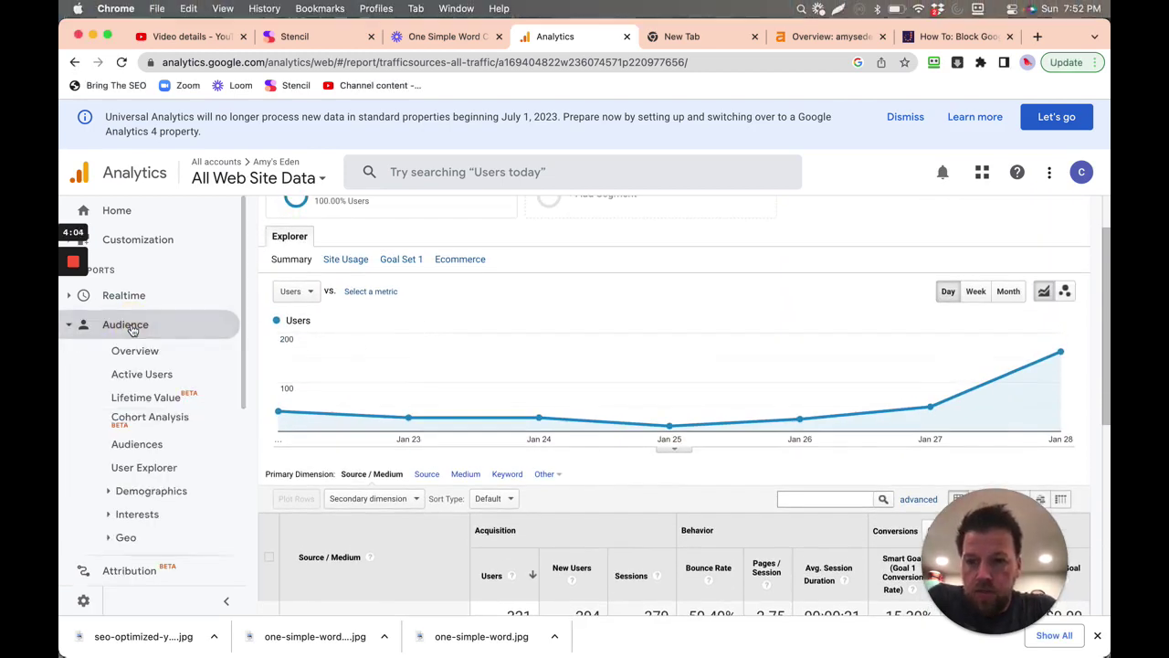
scroll(142, 486, down, 1)
scroll(139, 484, down, 1)
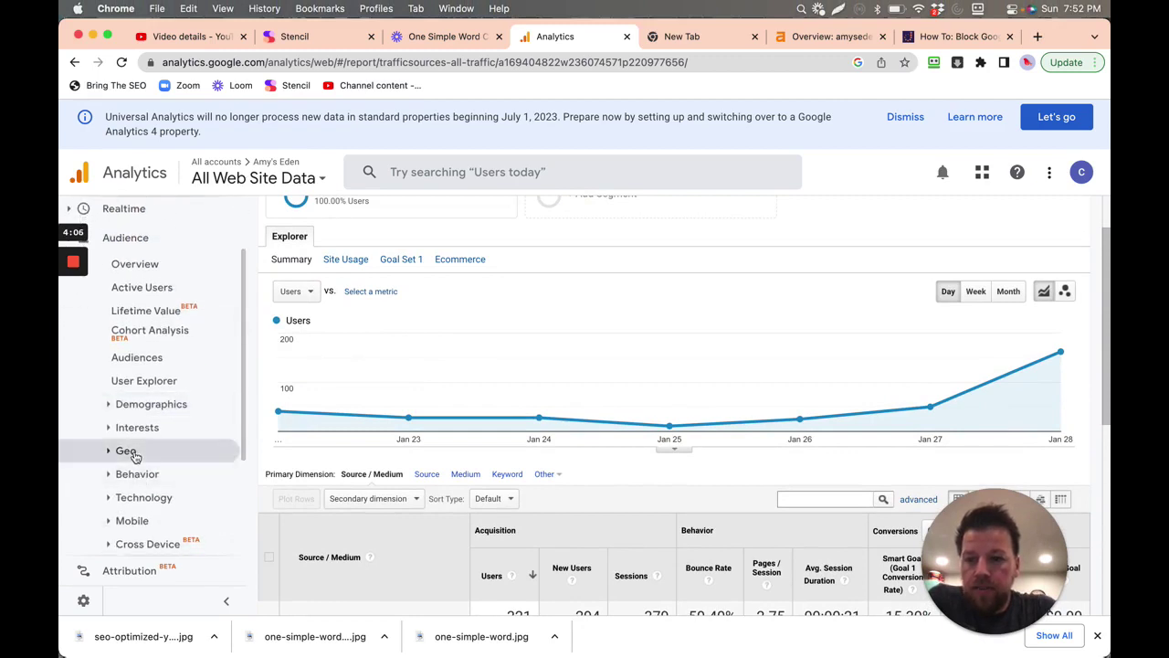
click(129, 453)
scroll(132, 457, down, 1)
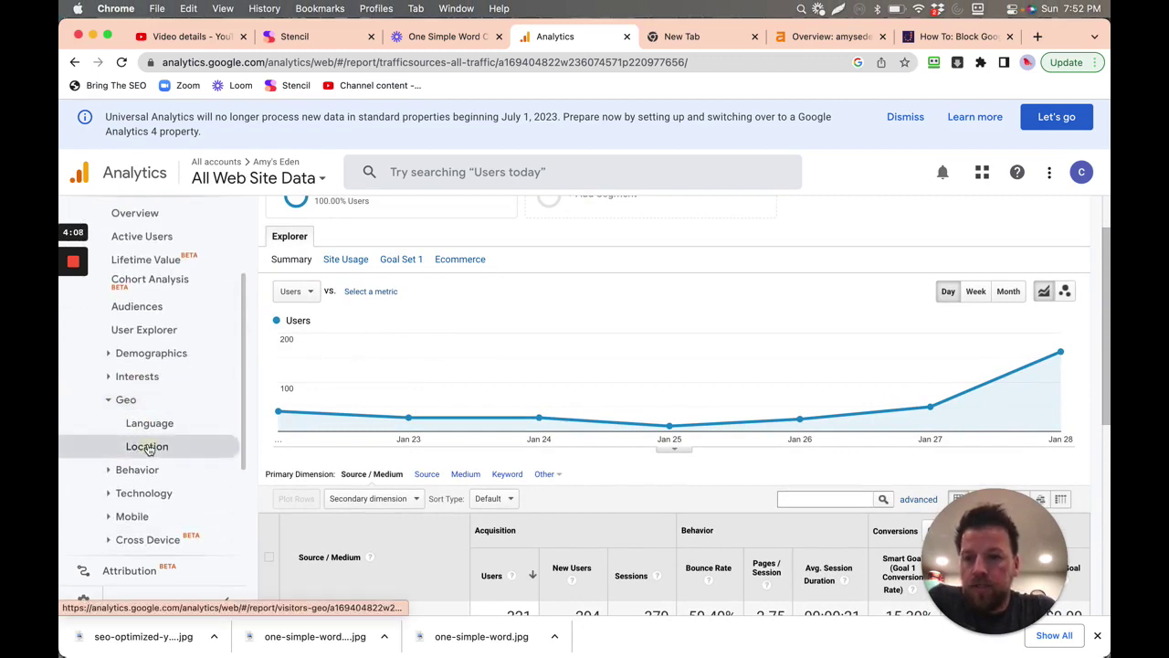
click(148, 449)
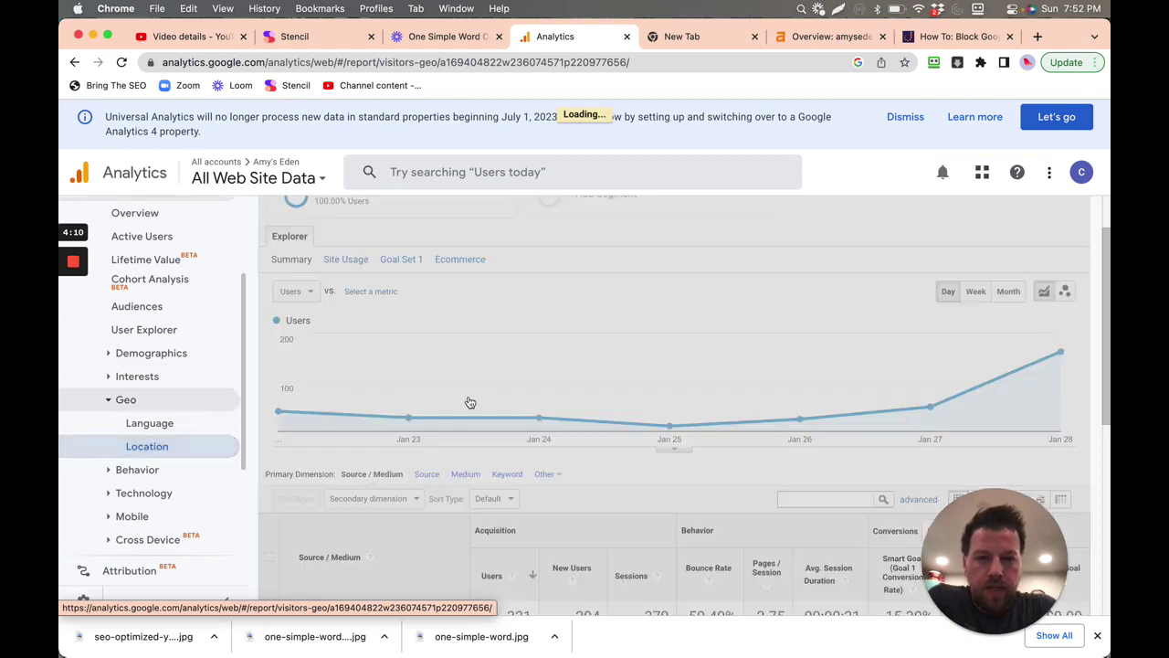
- Review the visitor numbers by country and drill into the regions of the United States
scroll(469, 402, down, 3)
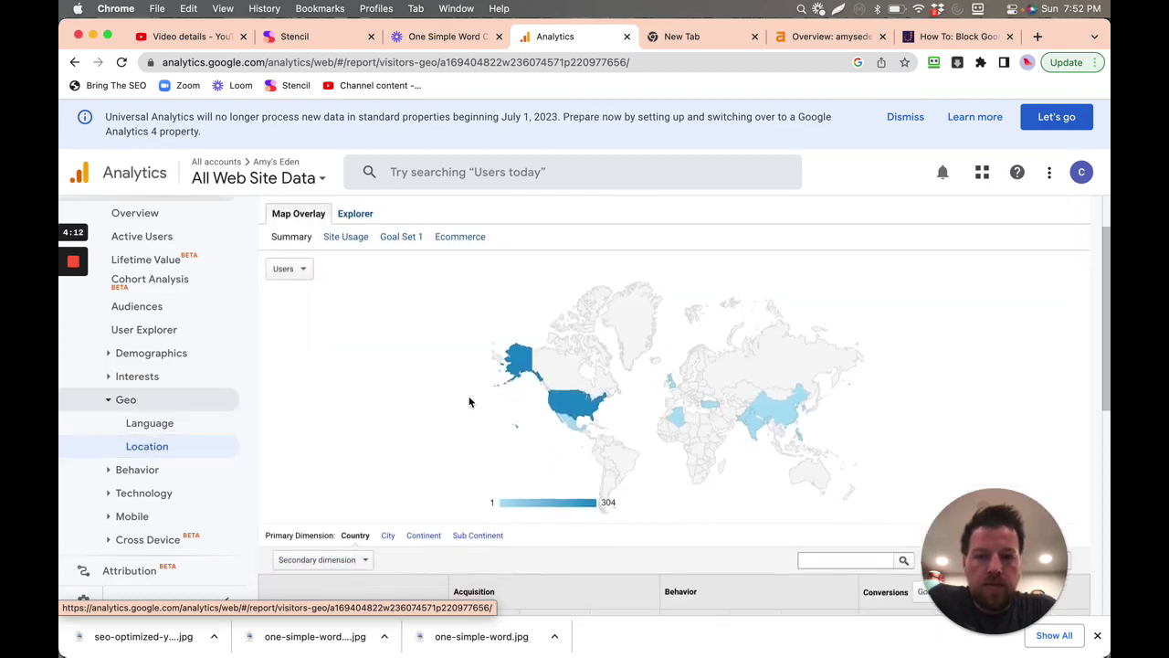
scroll(468, 401, down, 5)
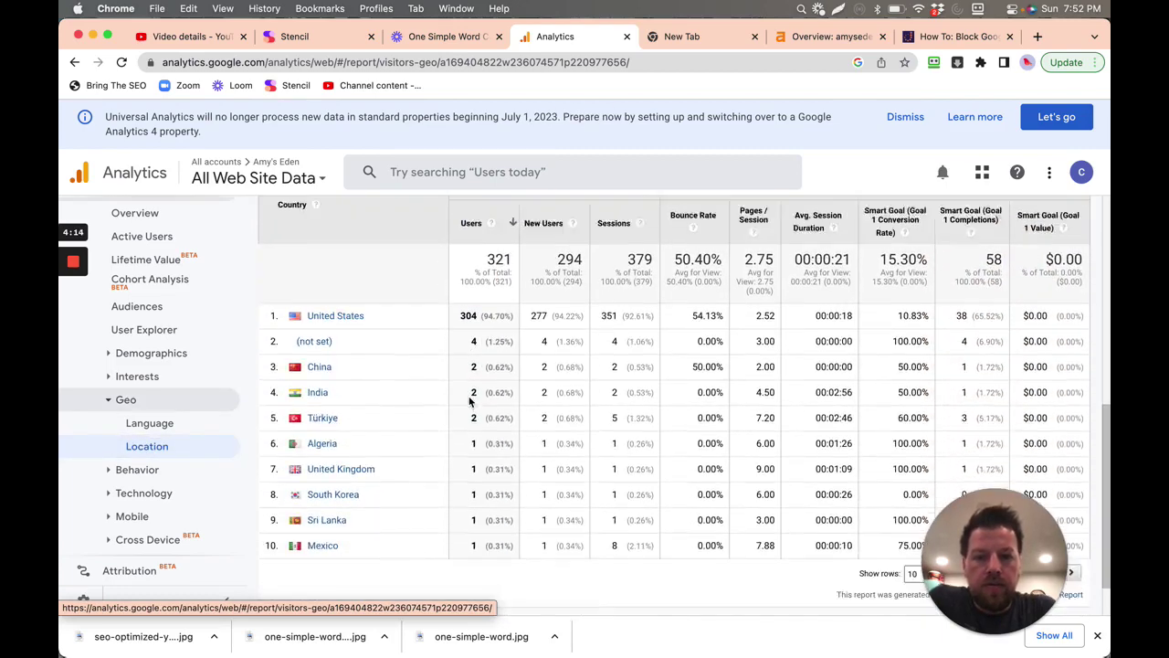
scroll(468, 402, up, 2)
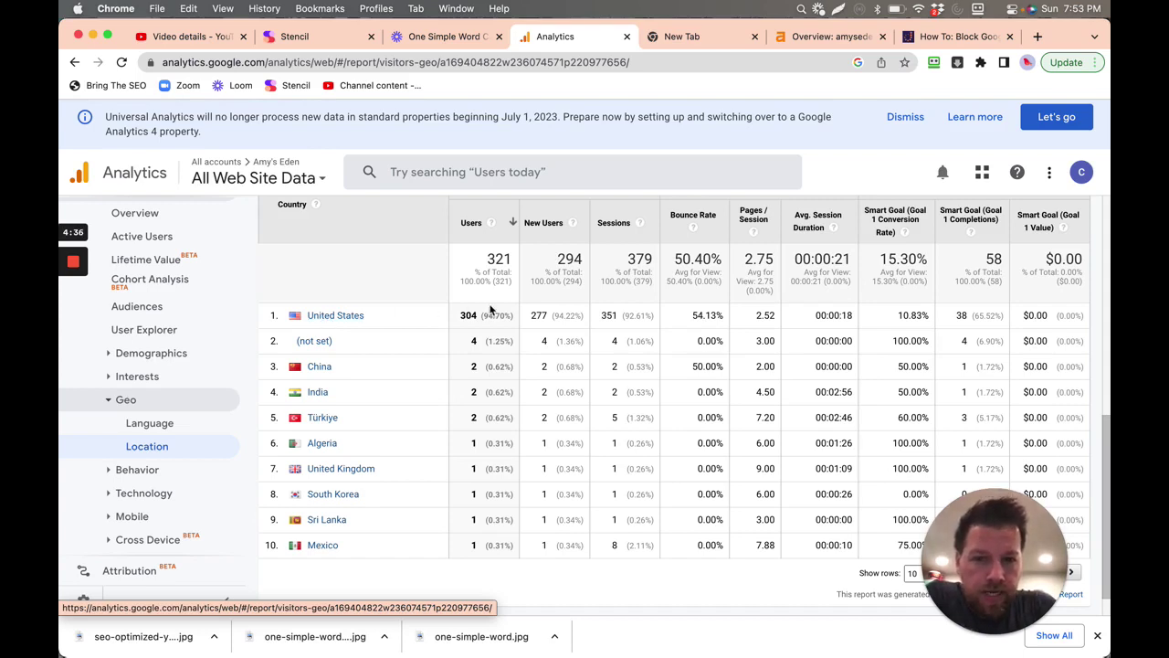
click(323, 318)
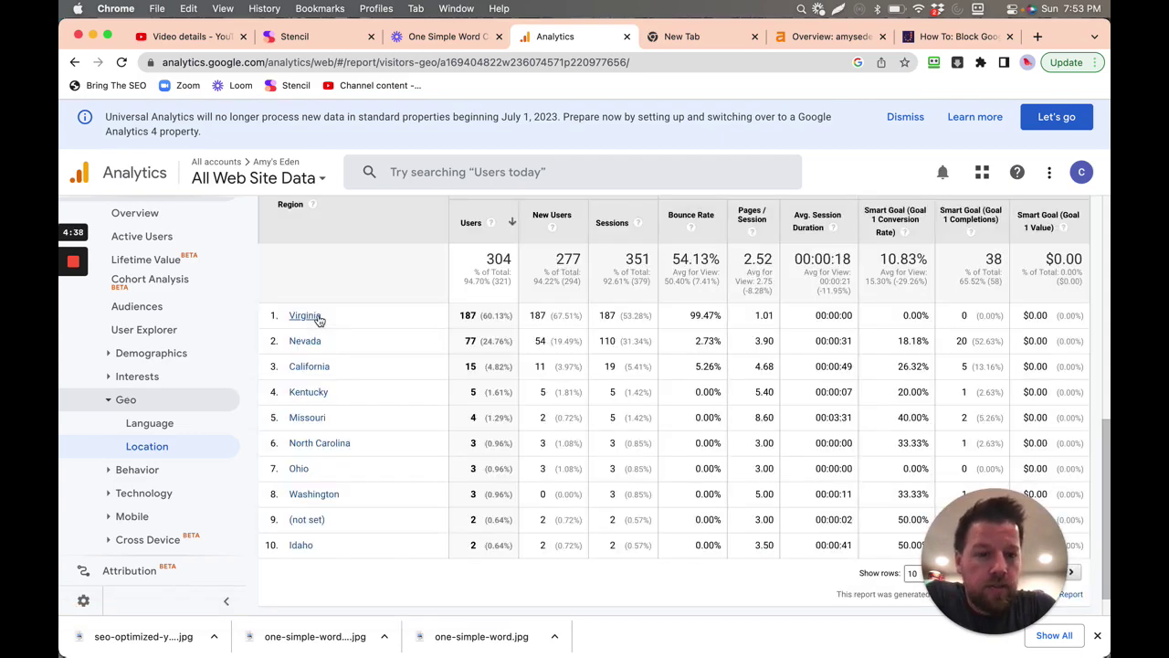
- Compare the bounce rates of the US regions, highlight Virginia's rate, and drill into Virginia's cities
scroll(320, 317, down, 1)
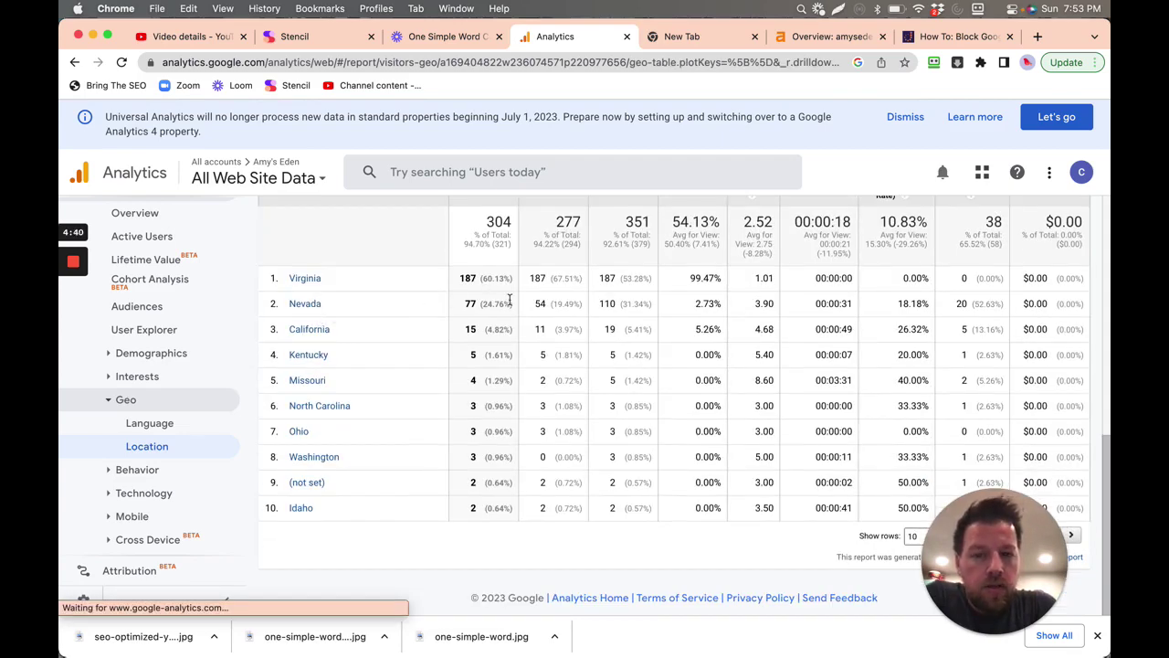
scroll(498, 290, up, 1)
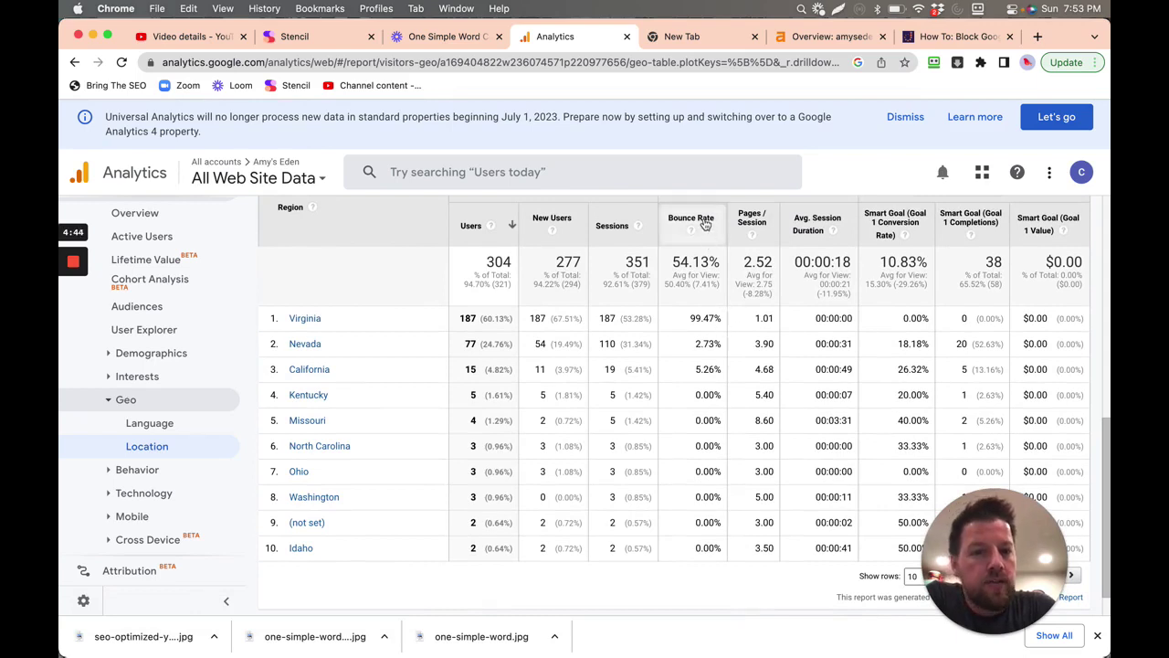
double_click(703, 317)
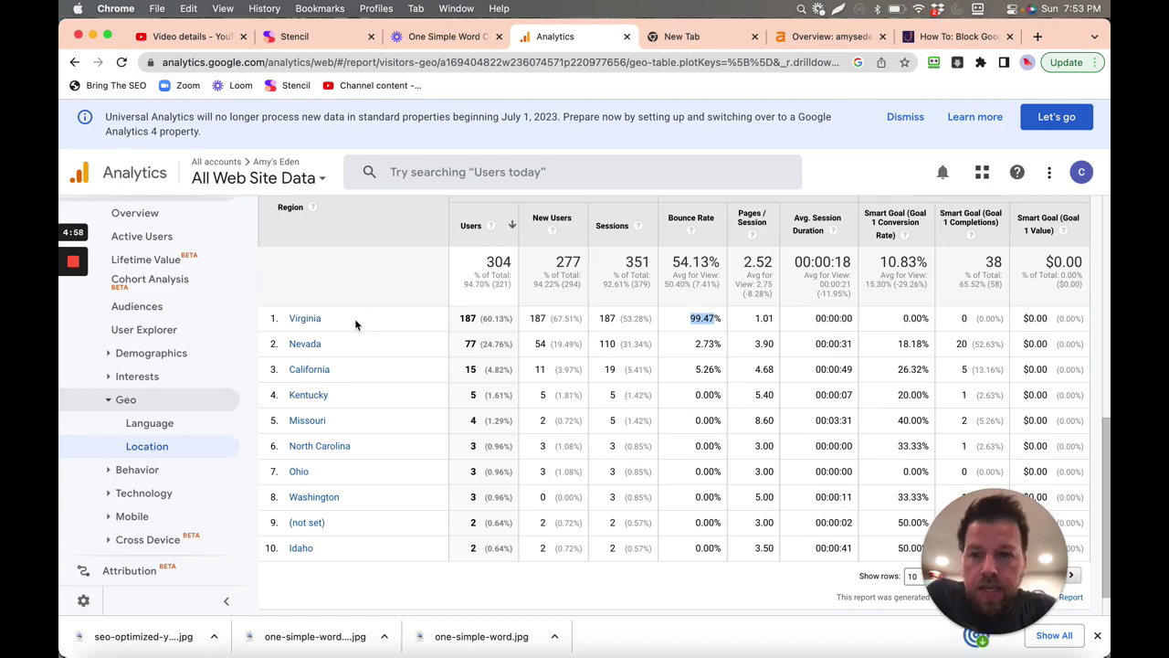
click(309, 318)
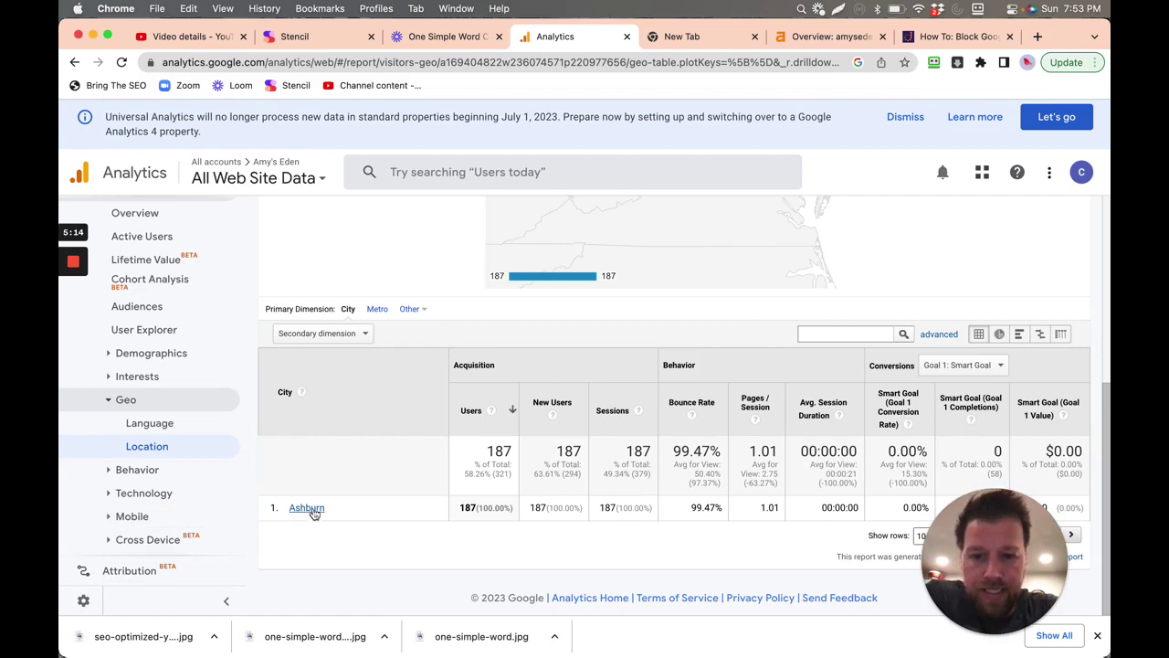
- Examine Ashburn's user numbers and bounce rate on the Virginia map and in the city table
scroll(517, 494, up, 5)
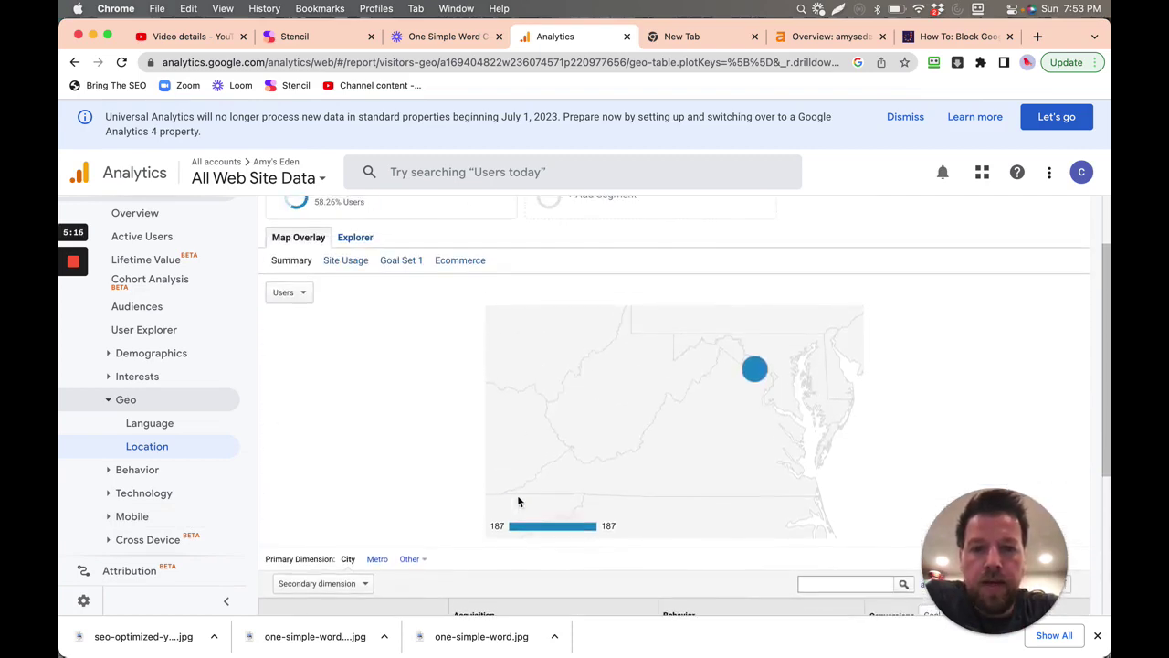
mouse_move(757, 369)
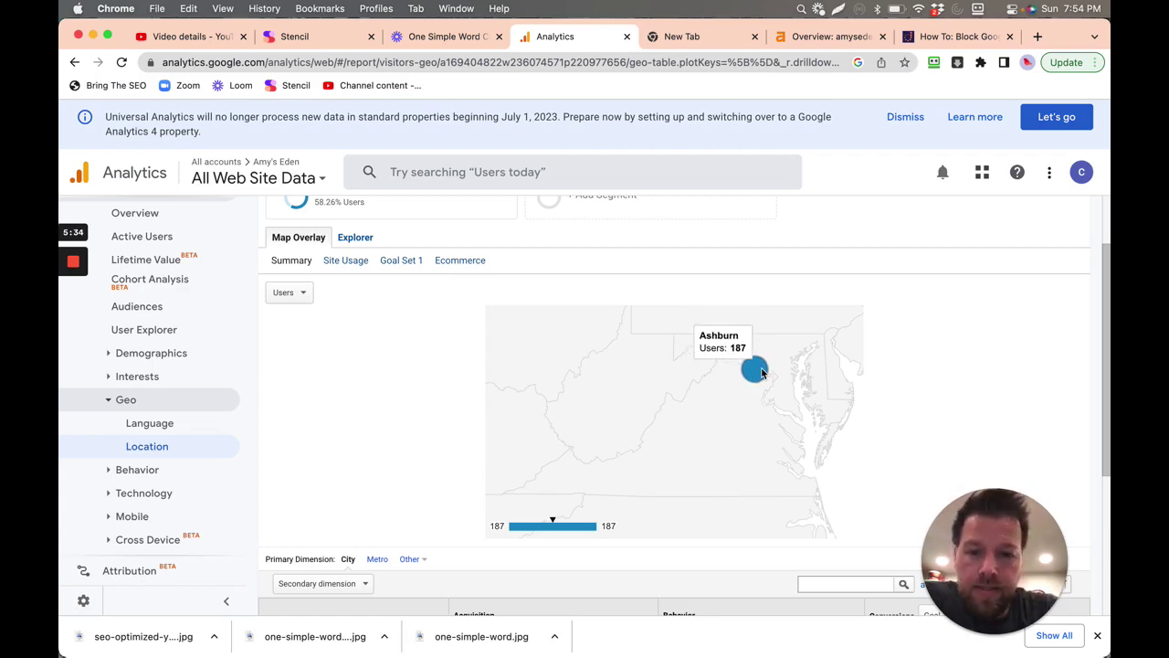
scroll(762, 373, down, 1)
scroll(740, 368, down, 5)
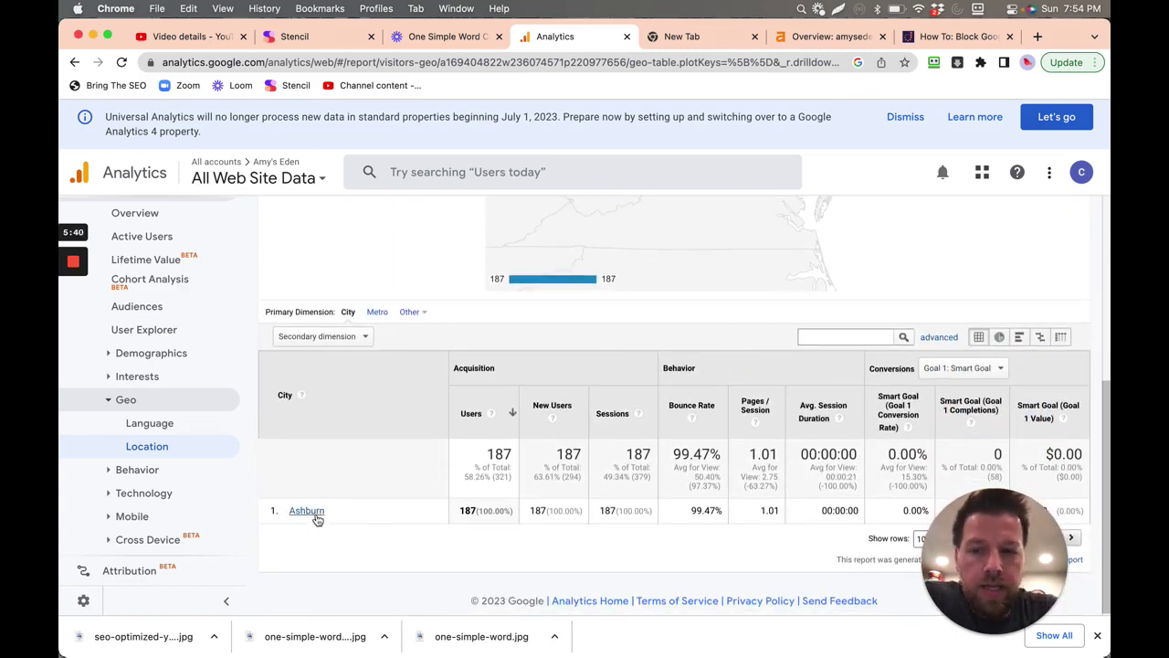
scroll(614, 440, up, 2)
scroll(615, 439, up, 5)
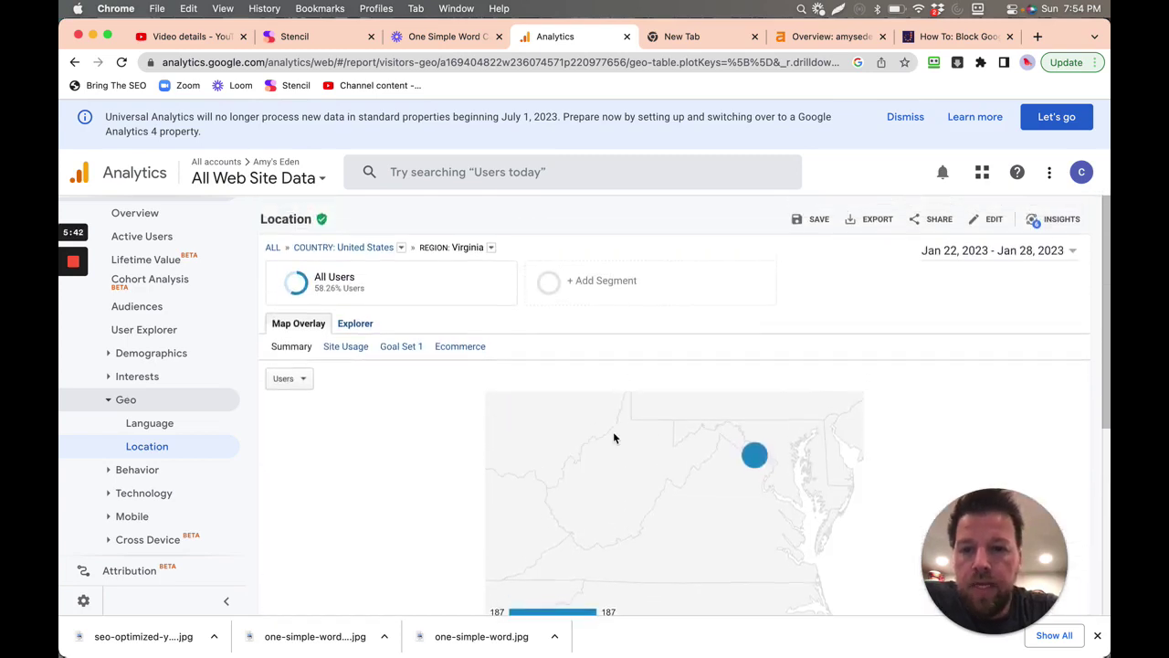
scroll(613, 437, down, 7)
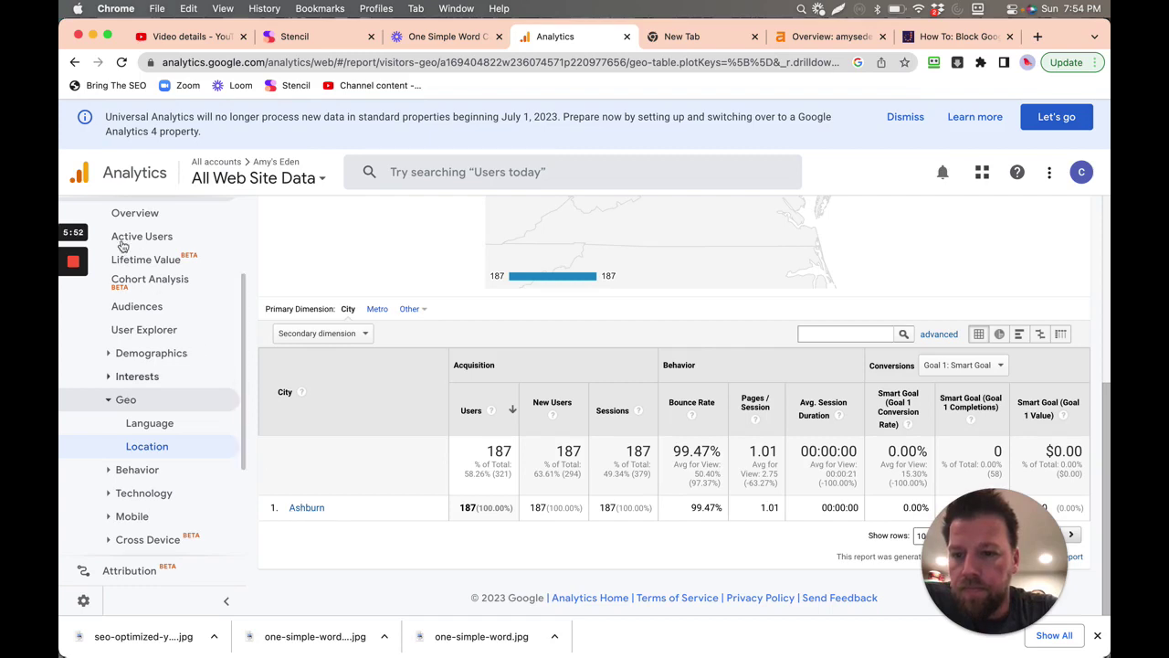
mouse_move(81, 291)
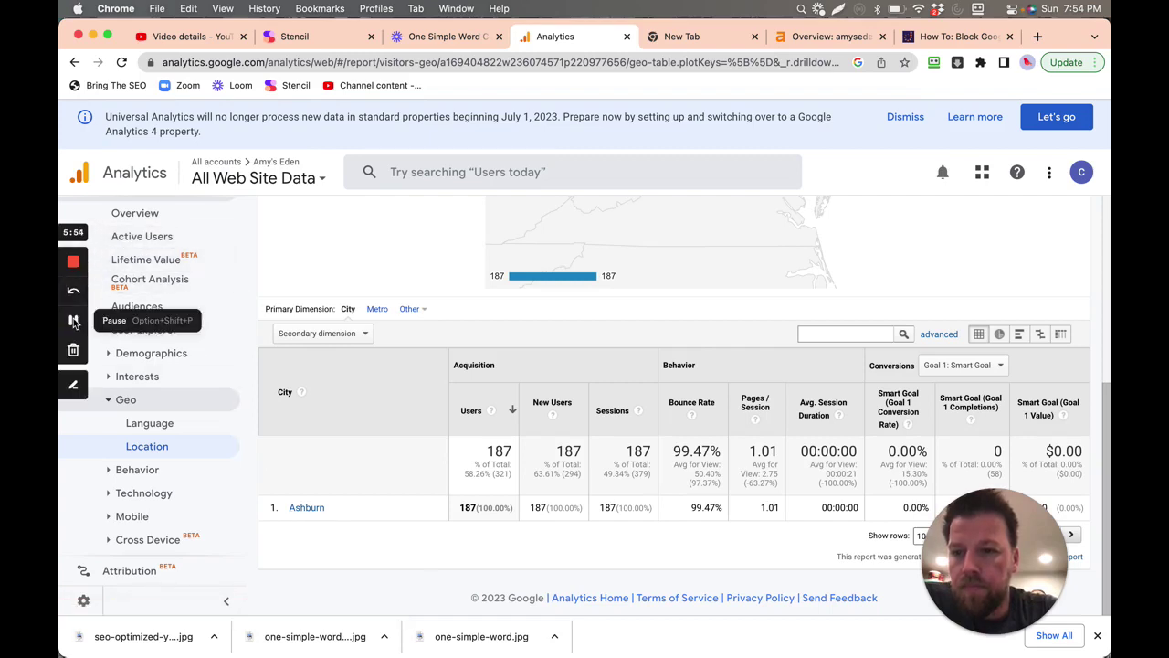
scroll(73, 321, up, 5)
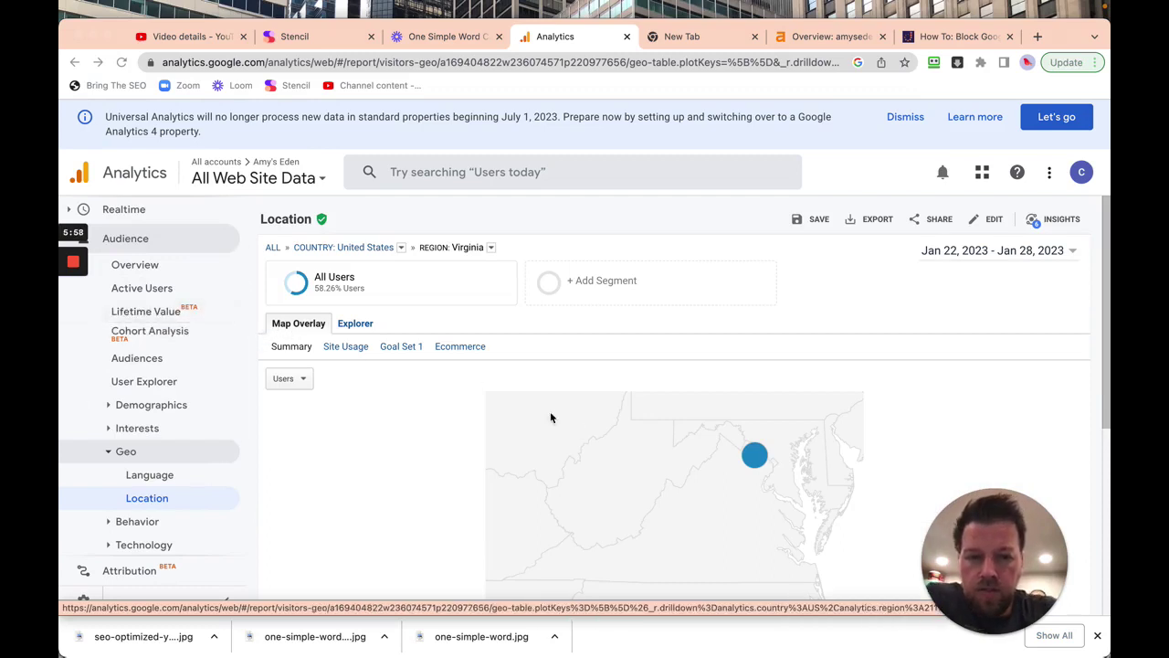
scroll(590, 425, down, 3)
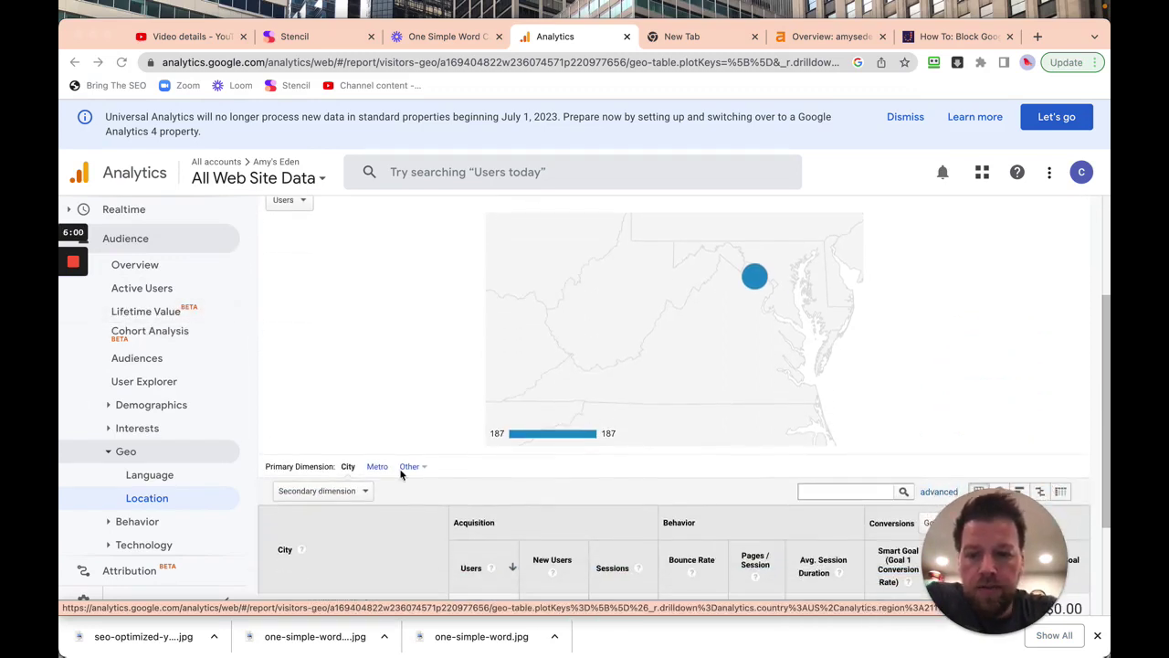
scroll(400, 474, down, 2)
scroll(400, 474, down, 1)
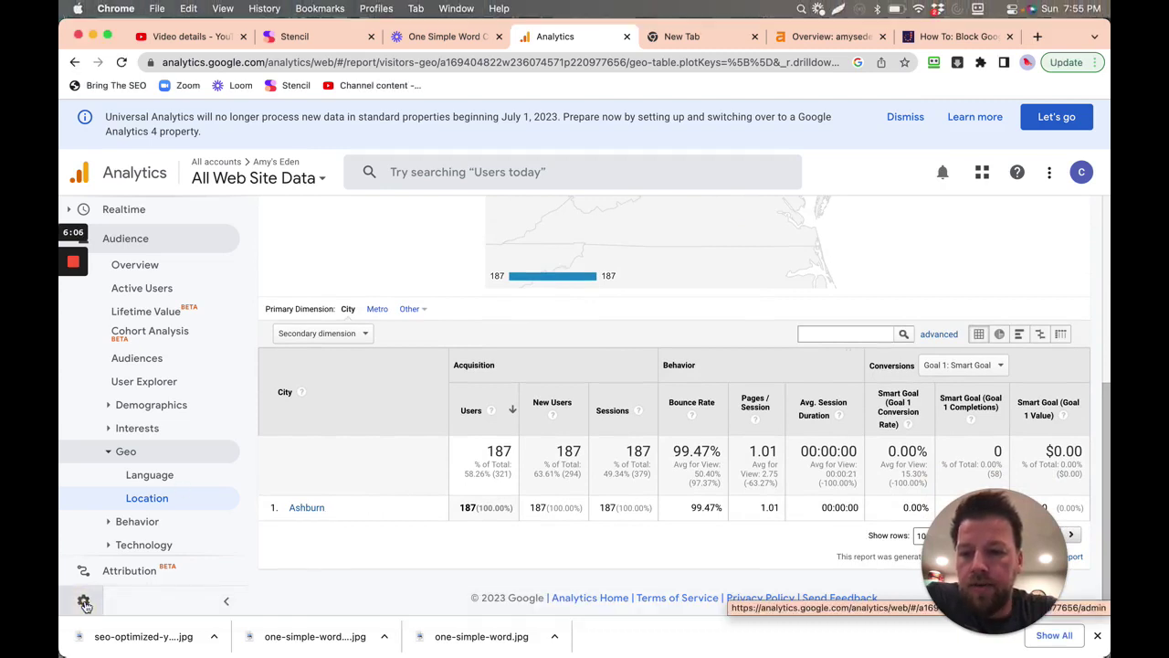
- Open the account's list of all filters in the admin settings and start a new filter
click(83, 603)
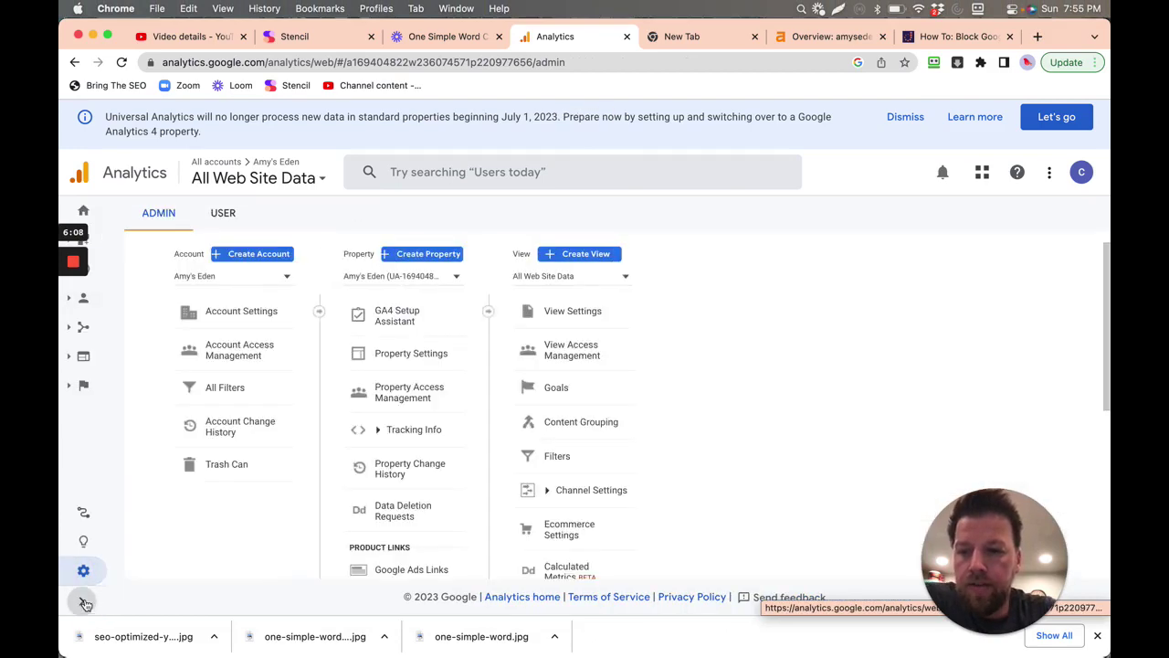
click(267, 388)
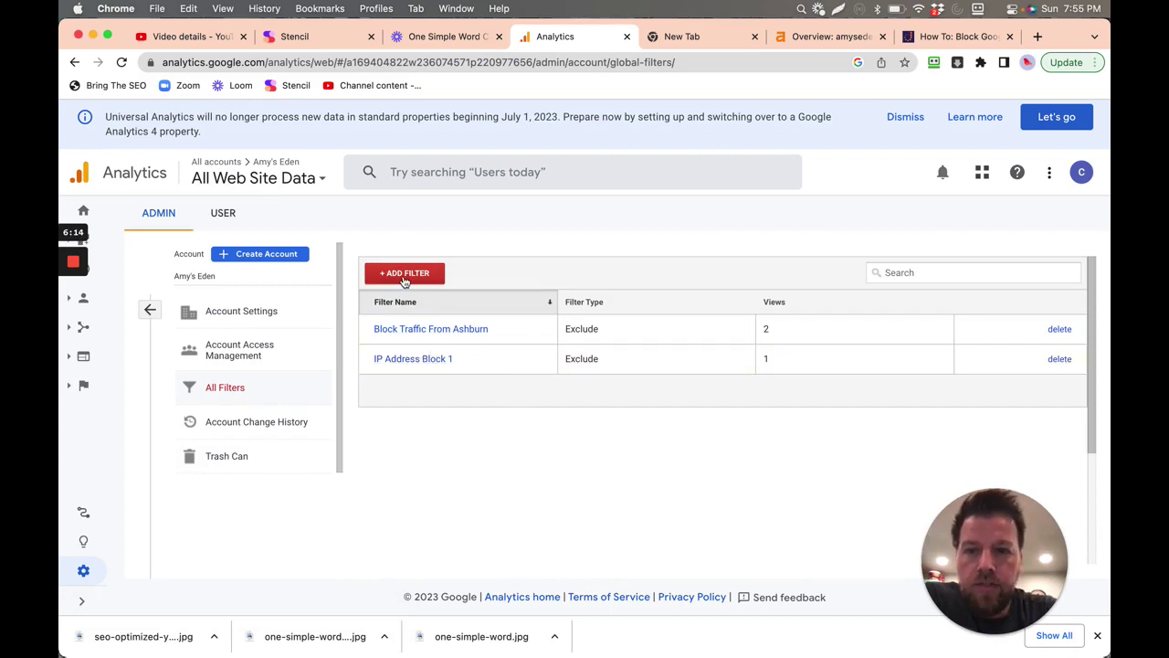
click(404, 276)
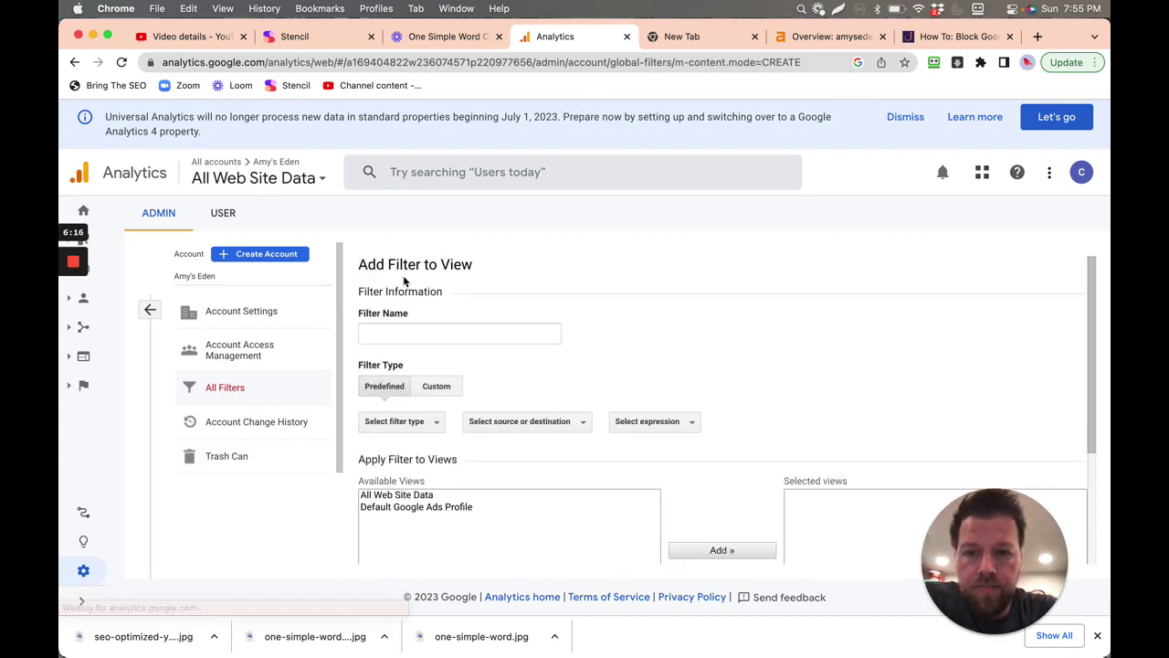
- Name the new filter "Block Ashburn Spam Bots"
click(387, 334)
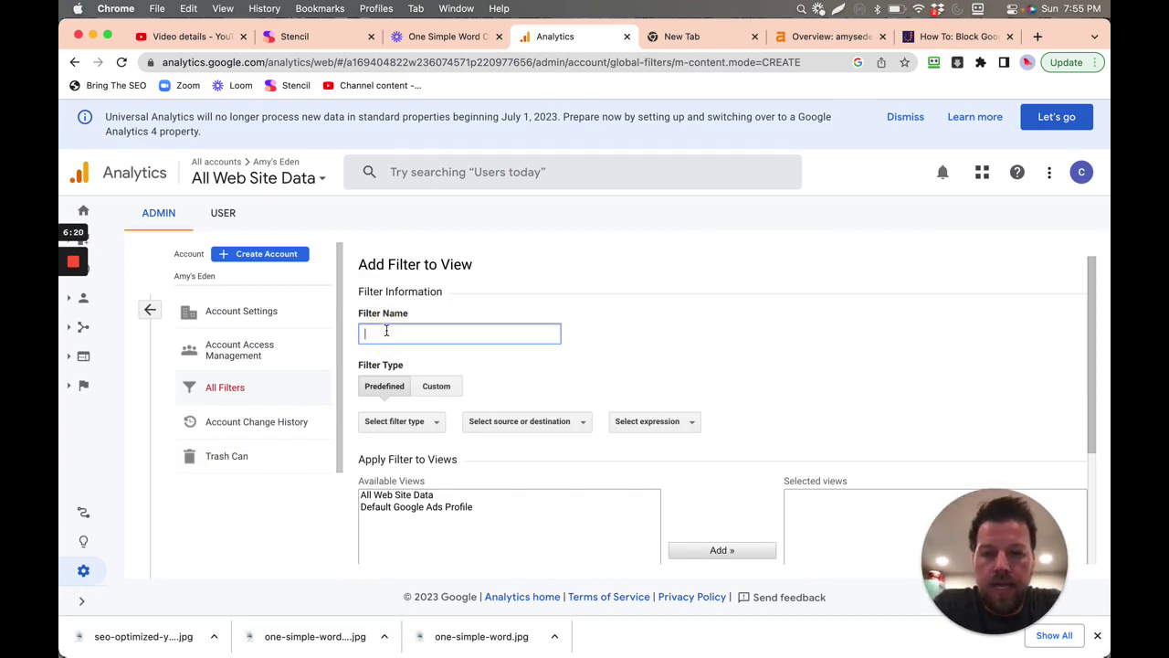
text(B)
key(BackSpace)
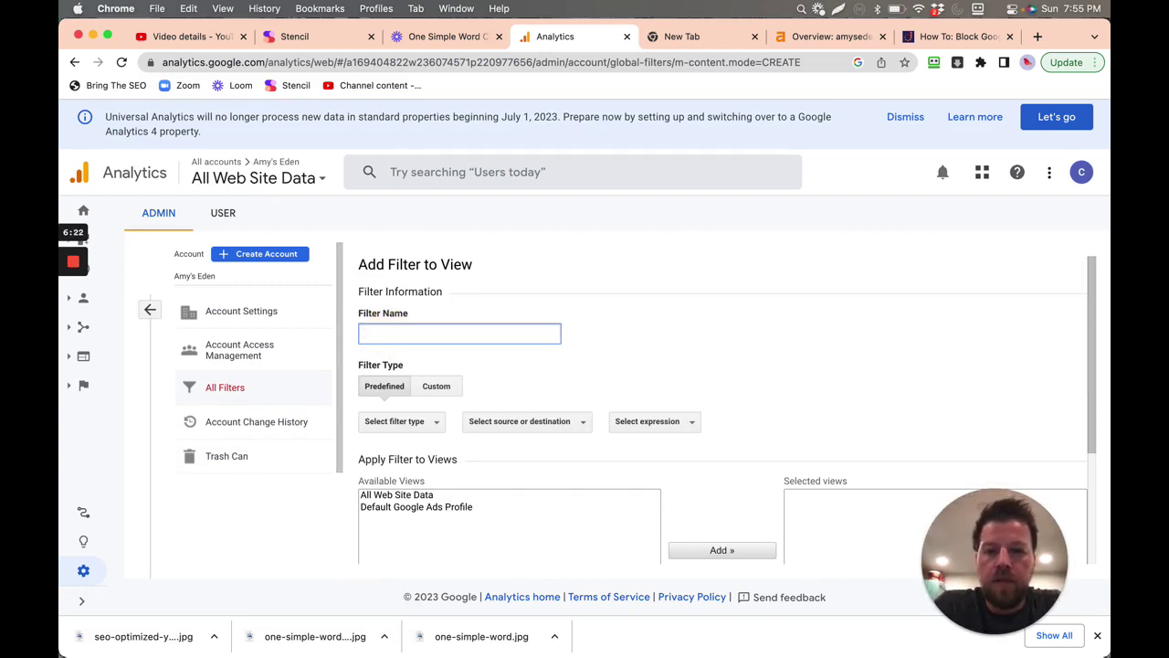
text(Block)
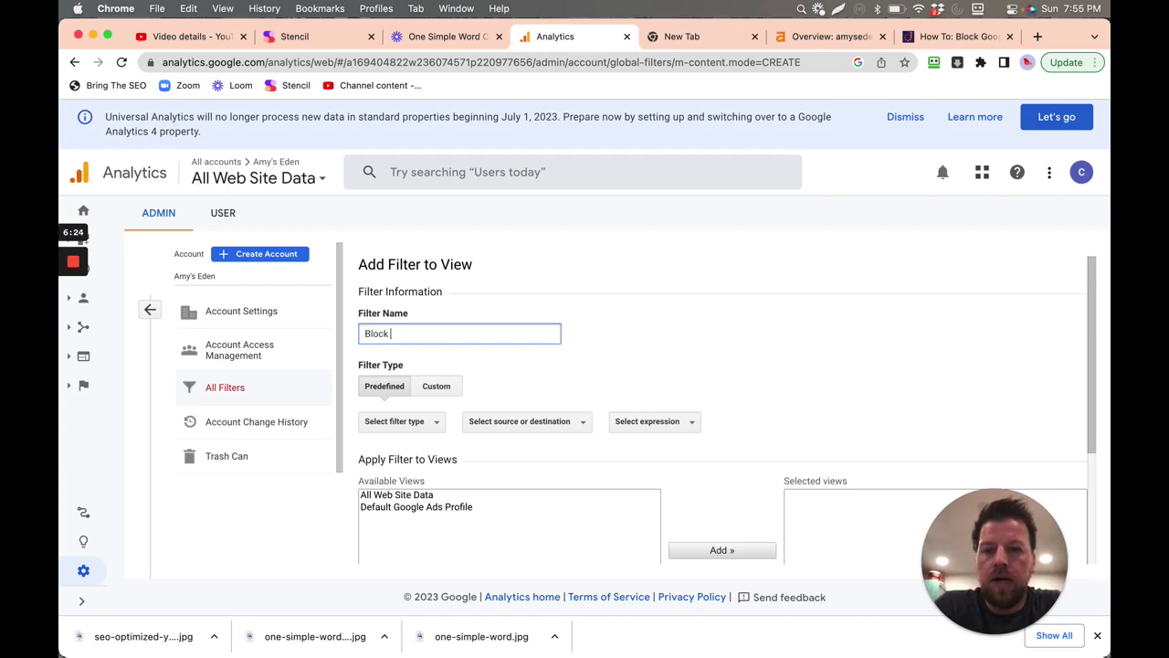
text( Ashb)
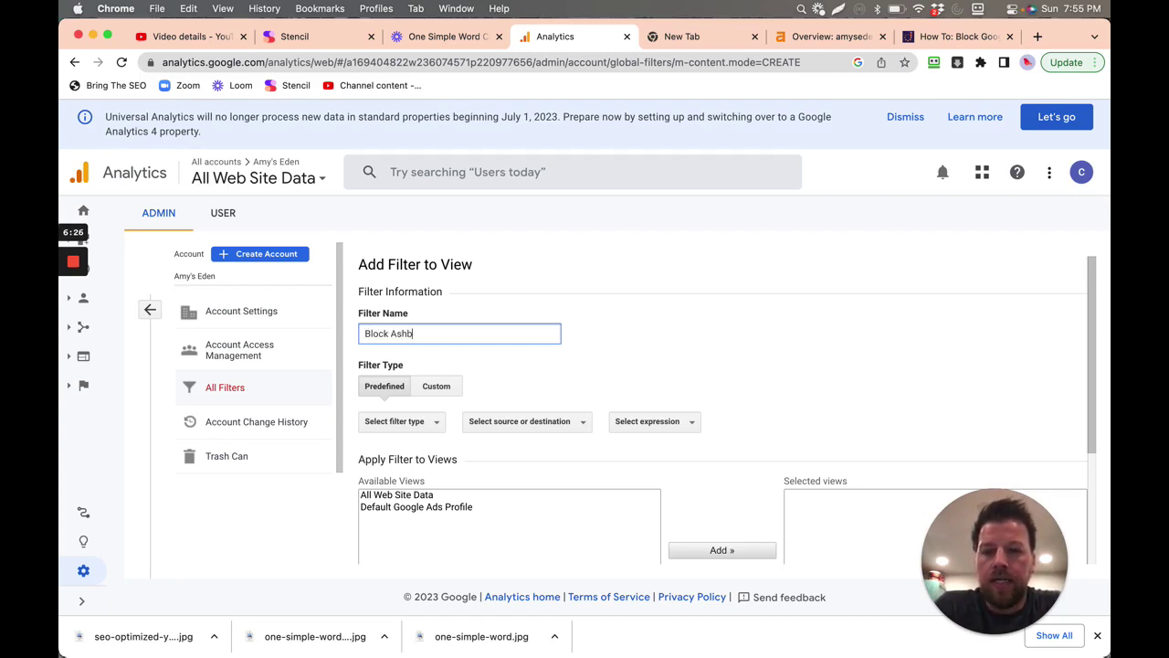
text(urn )
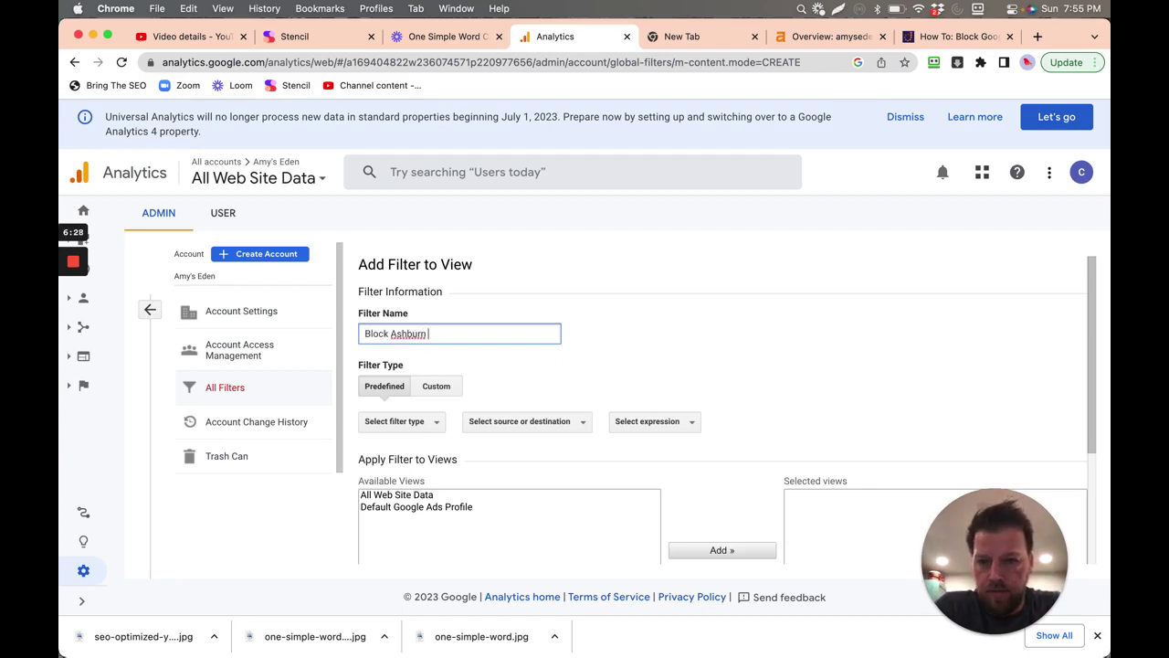
text(Bot)
key(BackSpace)
key(BackSpace)
key(BackSpace)
text(SP)
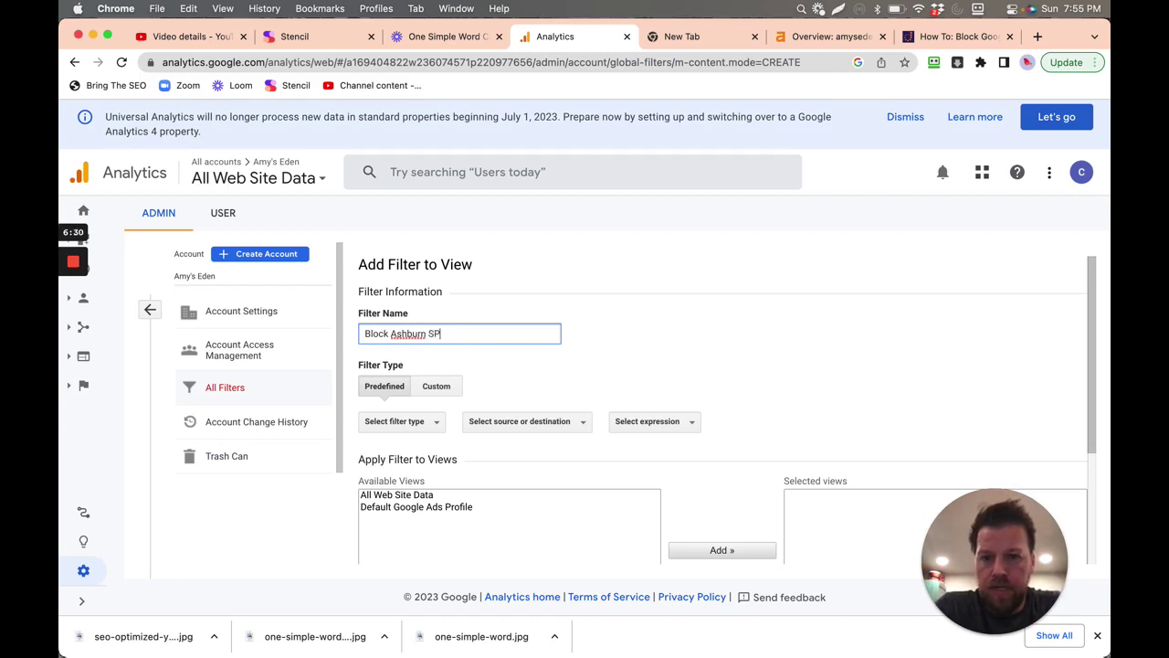
text(a)
key(BackSpace)
key(BackSpace)
text(pam B)
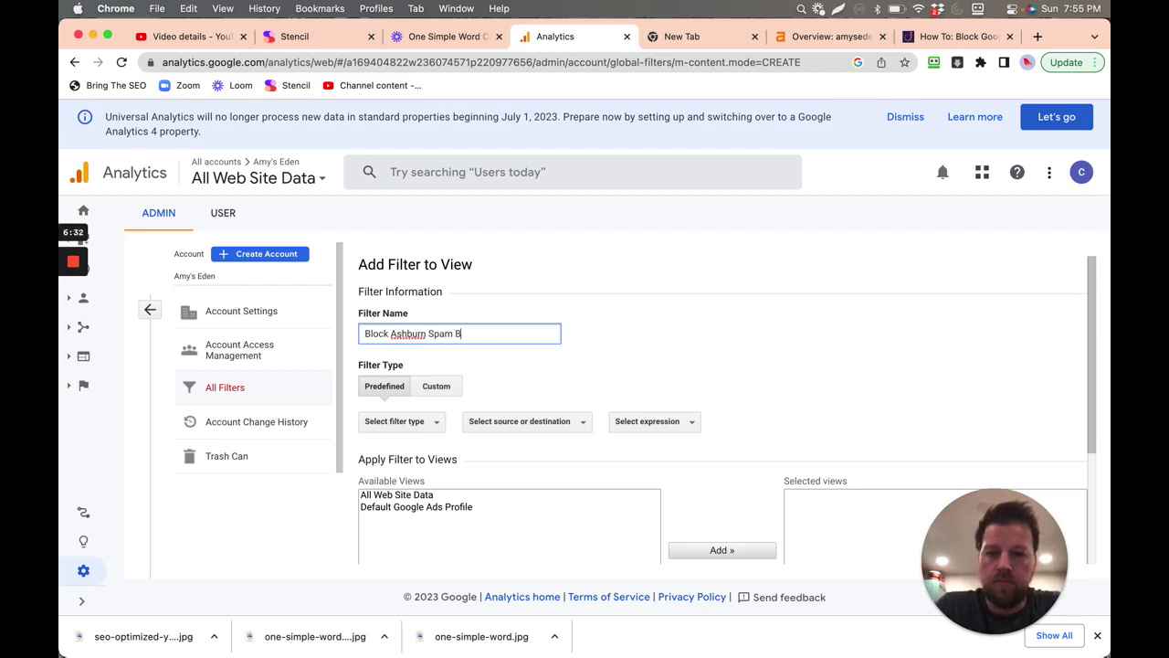
text(ots)
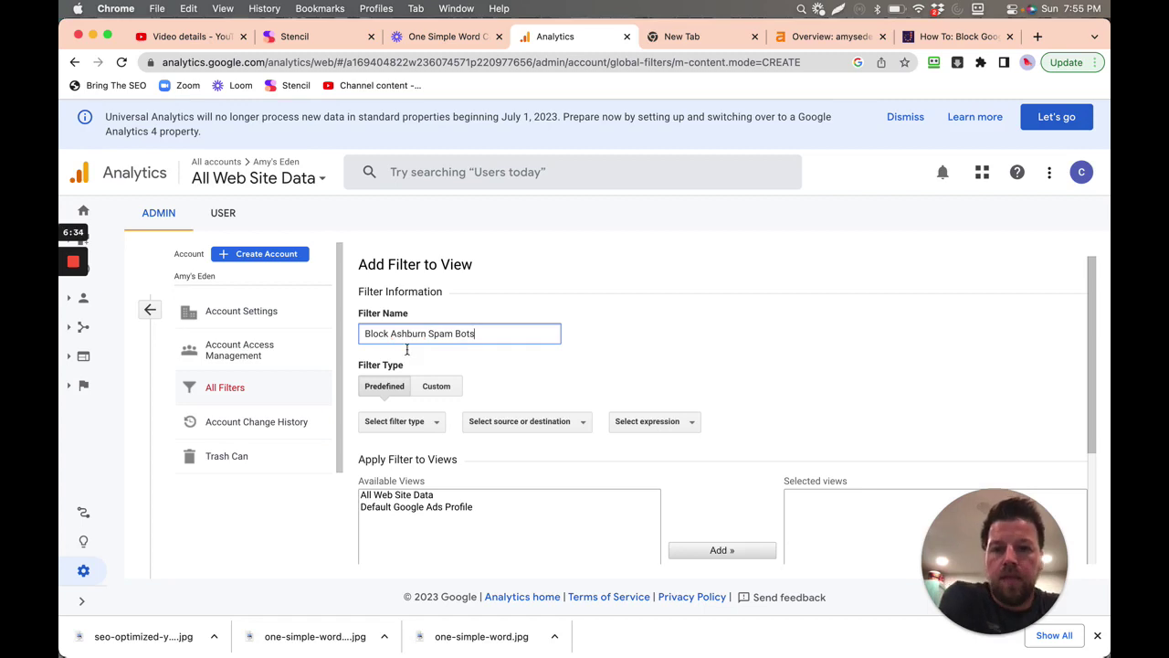
- Make the filter a custom Exclude filter and choose City as its filter field
click(445, 387)
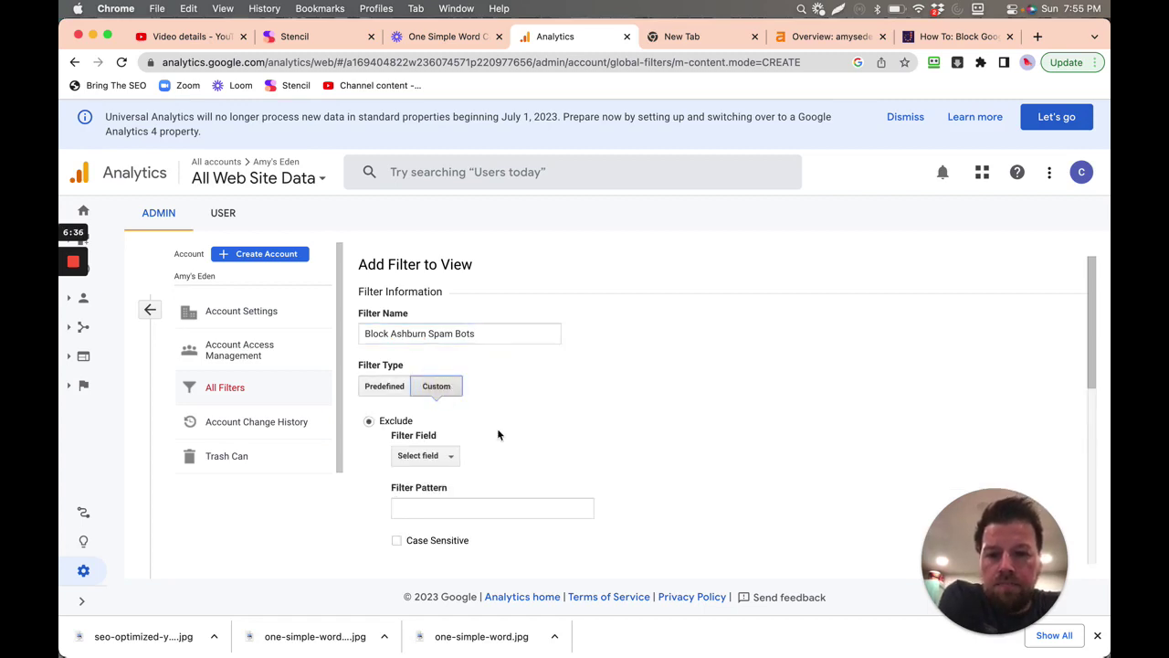
scroll(497, 428, down, 3)
scroll(498, 434, down, 2)
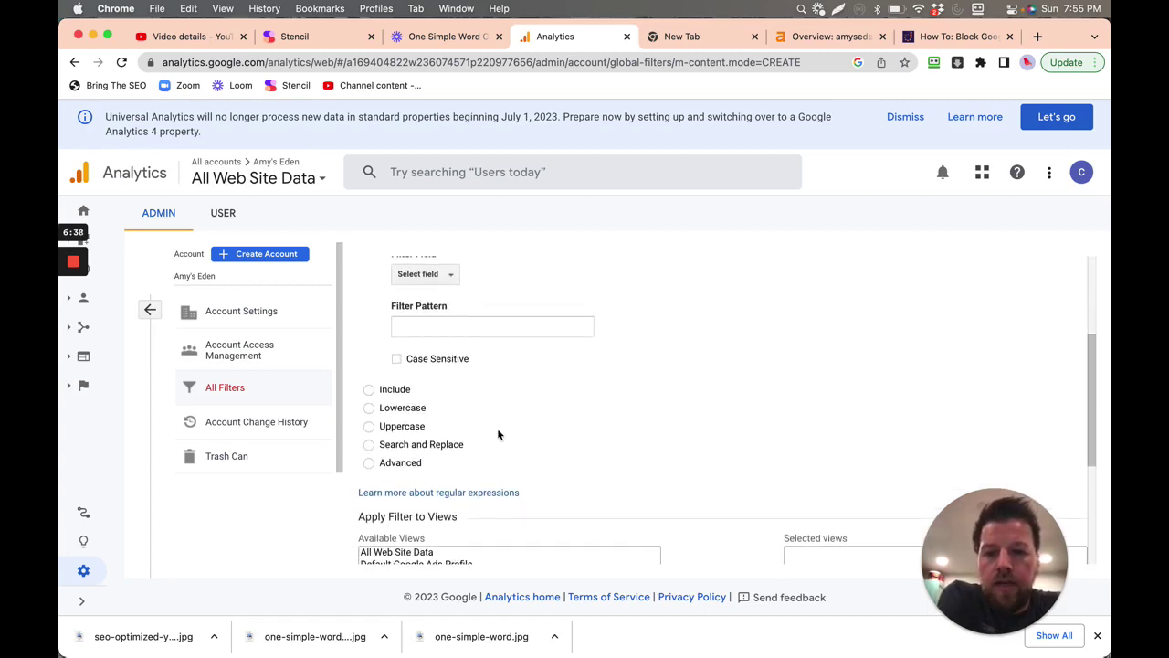
scroll(498, 434, up, 4)
click(442, 404)
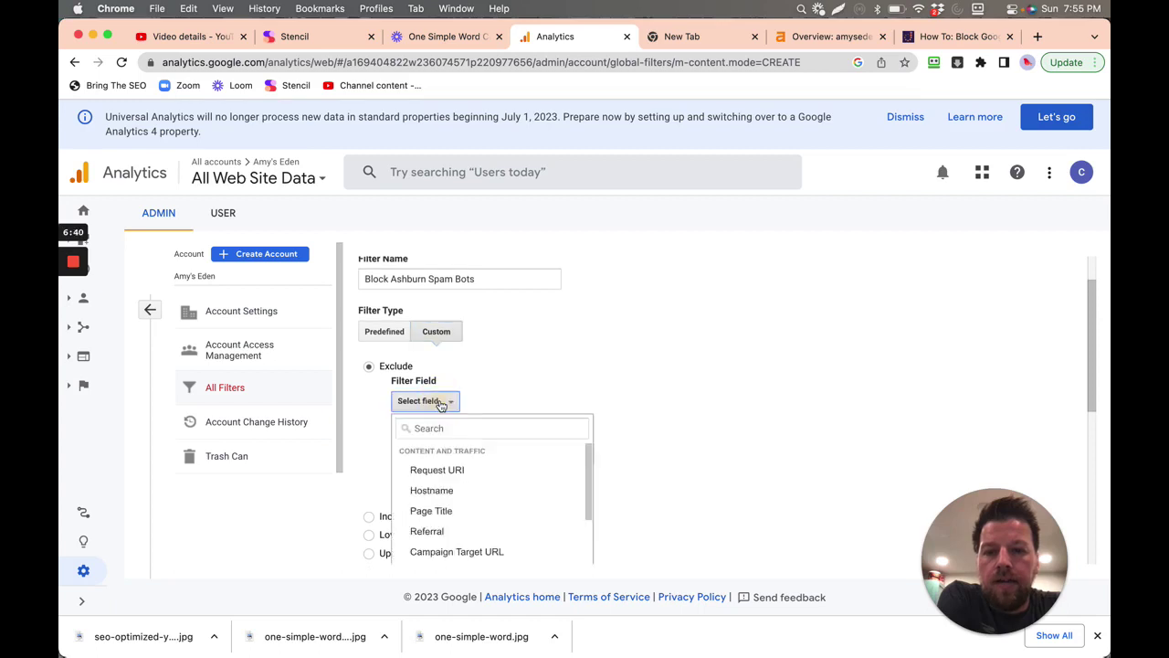
scroll(452, 509, down, 3)
scroll(454, 513, up, 15)
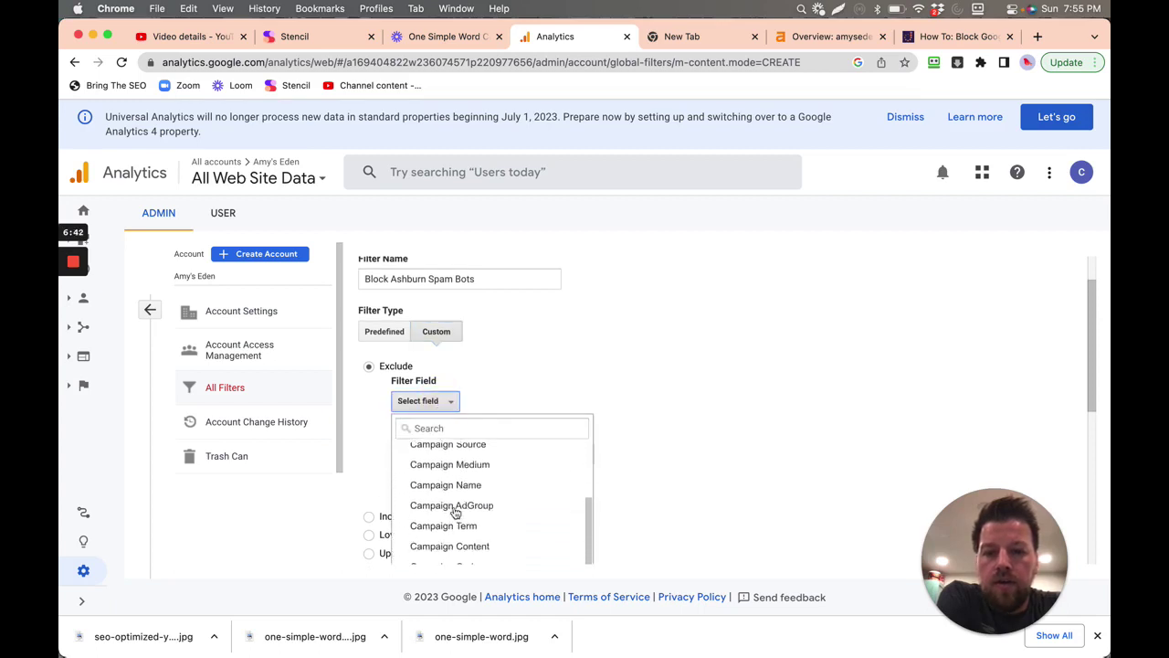
scroll(455, 514, up, 12)
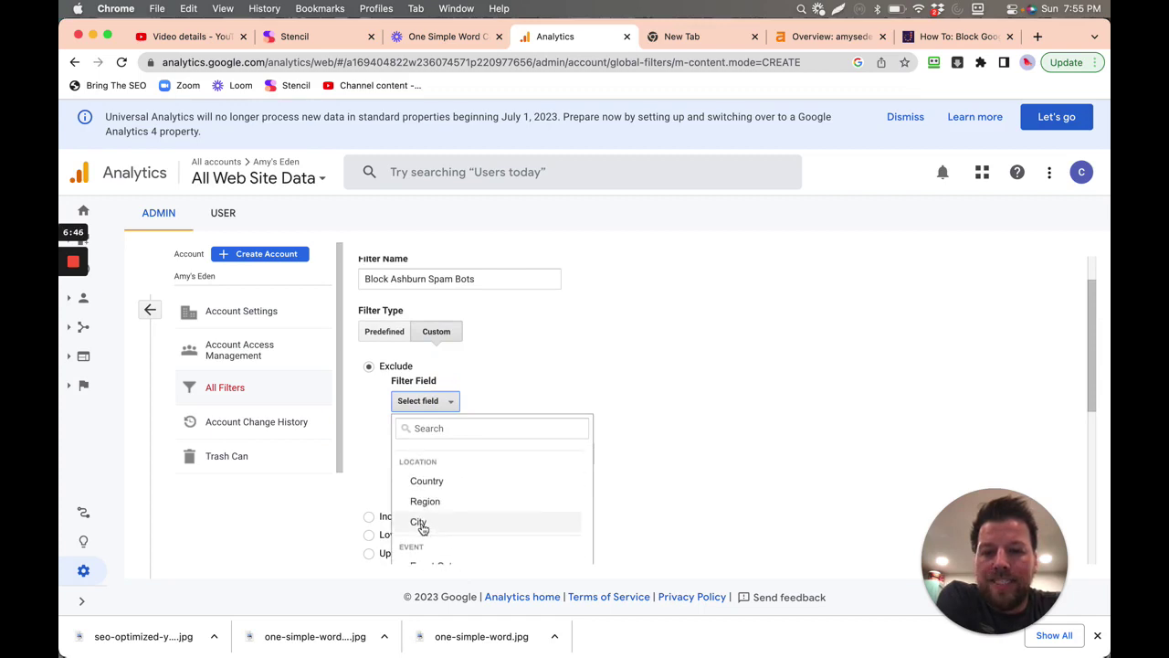
click(417, 521)
- Set the filter pattern to Ashburn and review the filter's settings
click(455, 453)
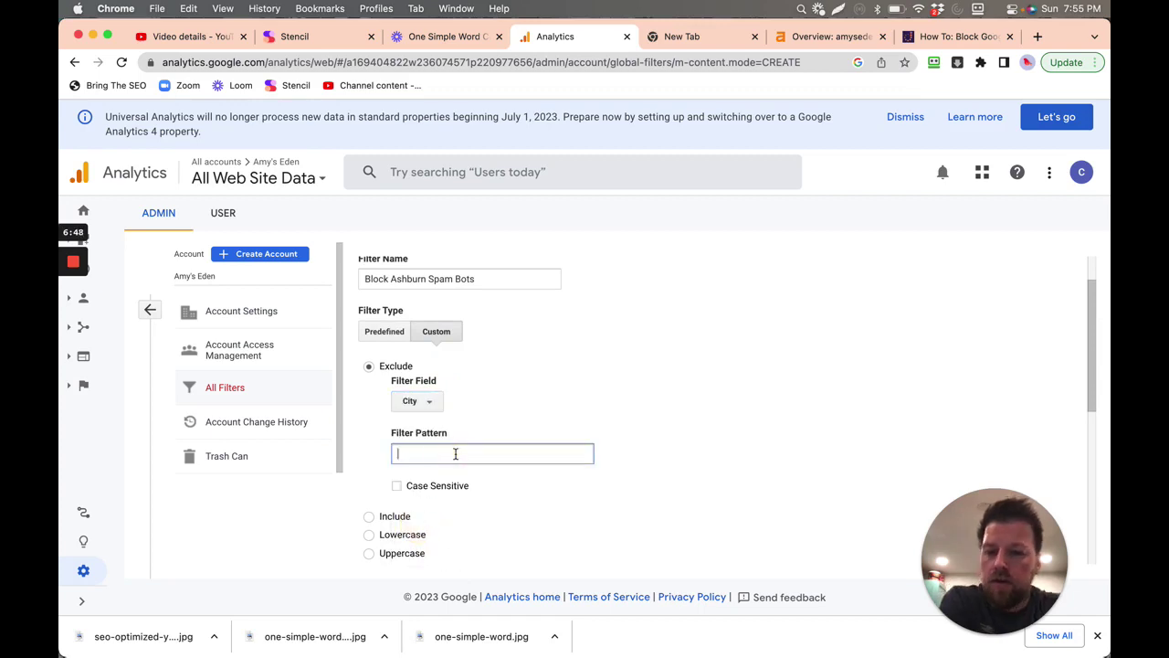
text(Ashburn)
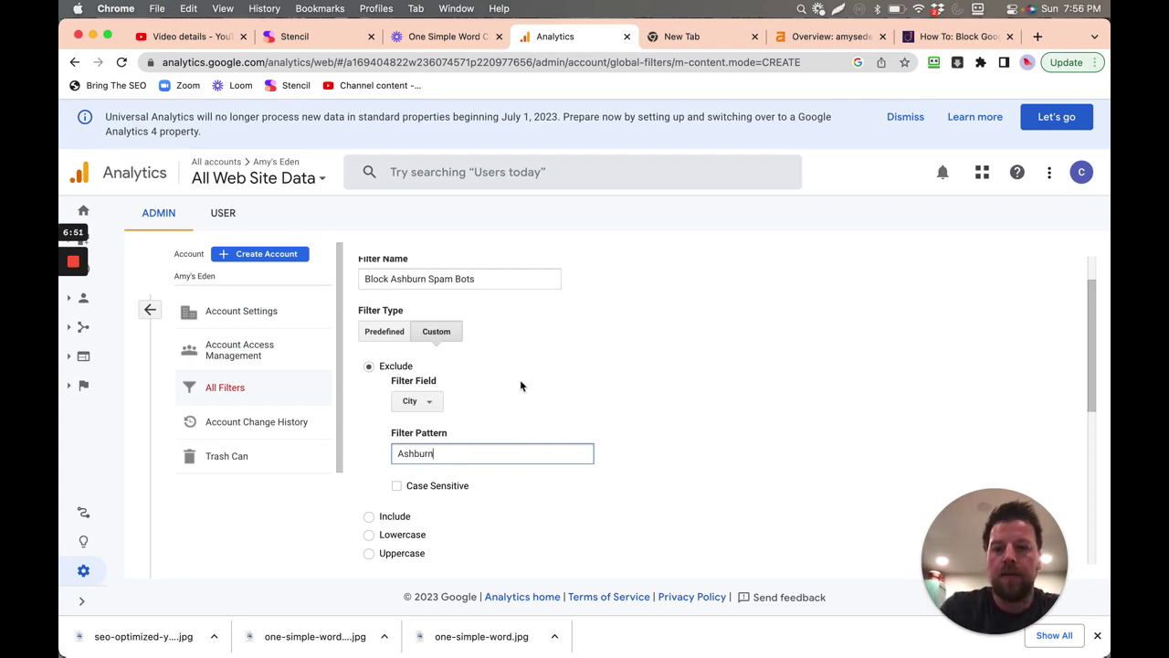
scroll(520, 386, down, 2)
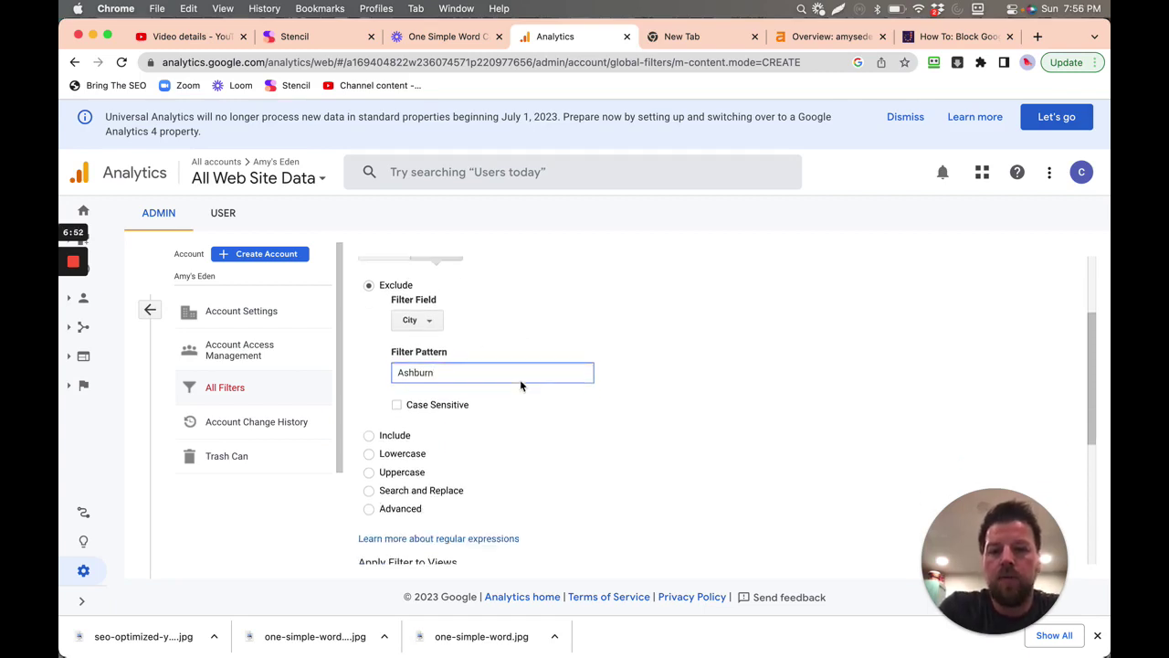
scroll(521, 385, down, 4)
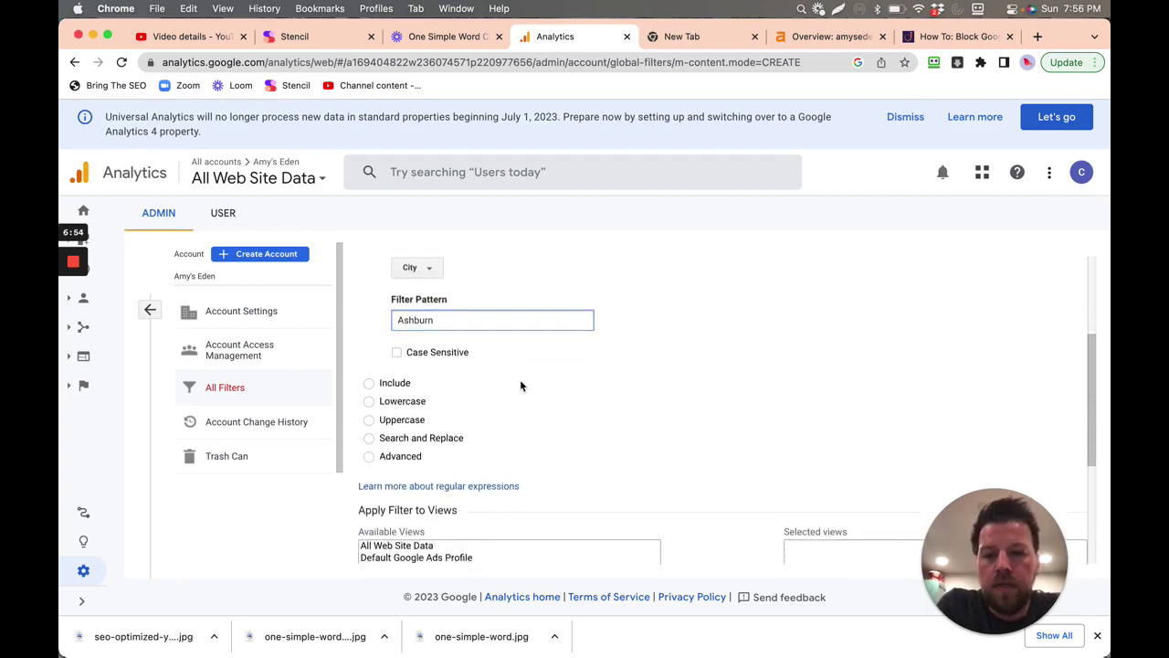
scroll(521, 386, up, 3)
scroll(520, 379, up, 4)
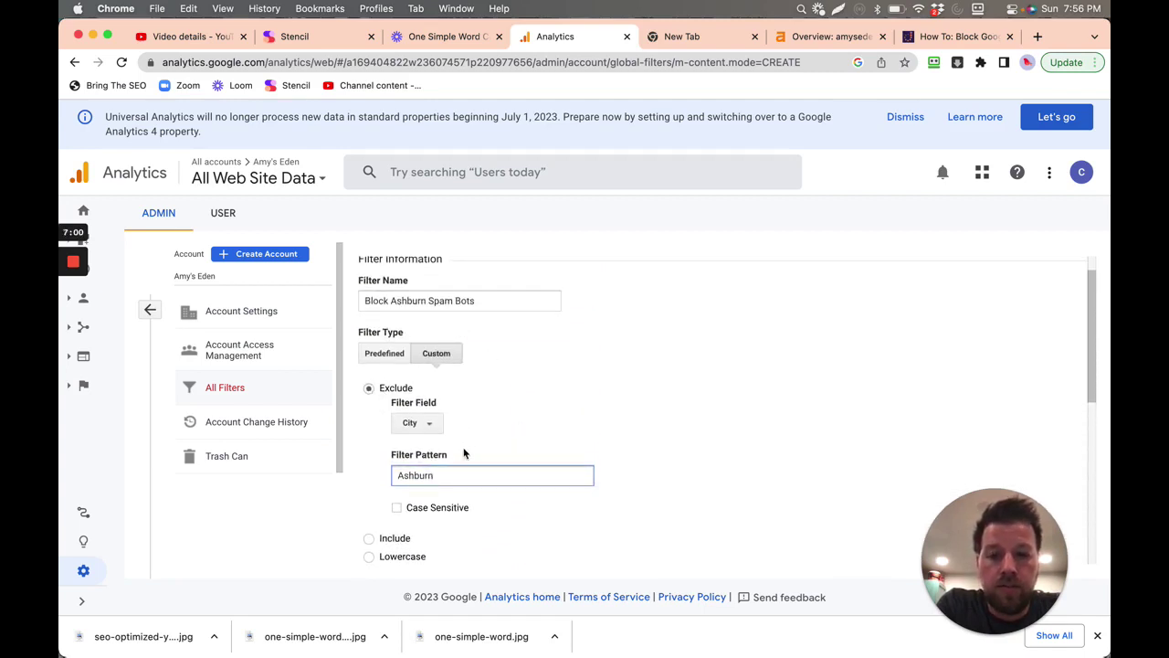
- Apply the Ashburn exclusion filter to the All Web Site Data and Default Google Ads Profile views and save it
scroll(464, 452, down, 5)
scroll(464, 452, down, 2)
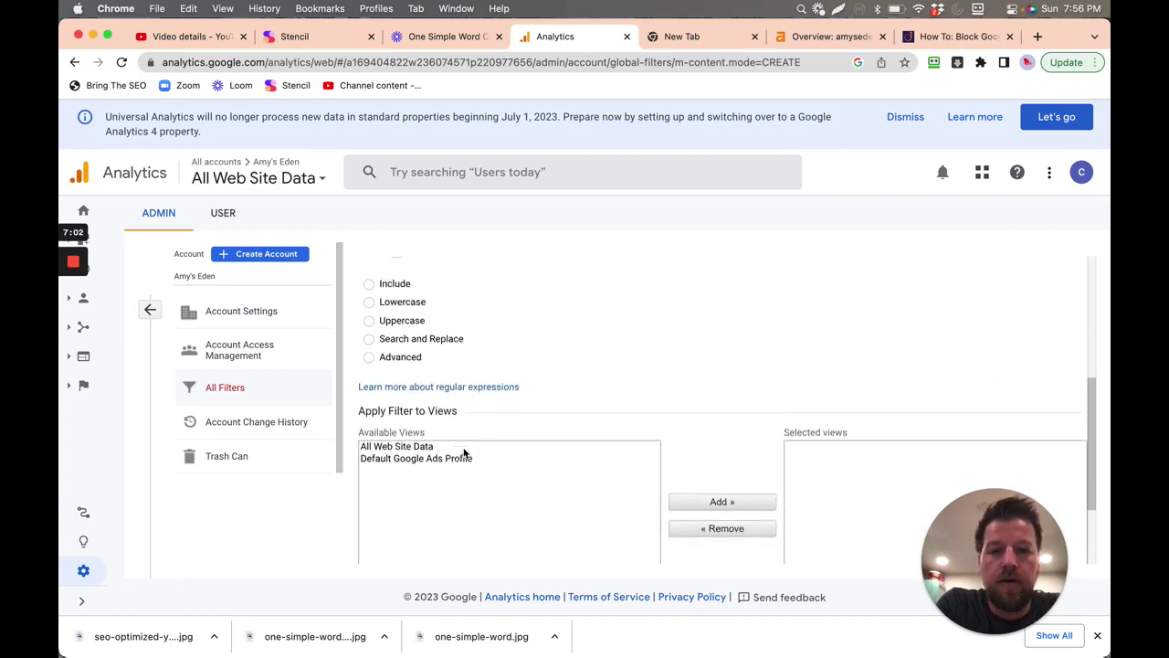
scroll(464, 452, down, 2)
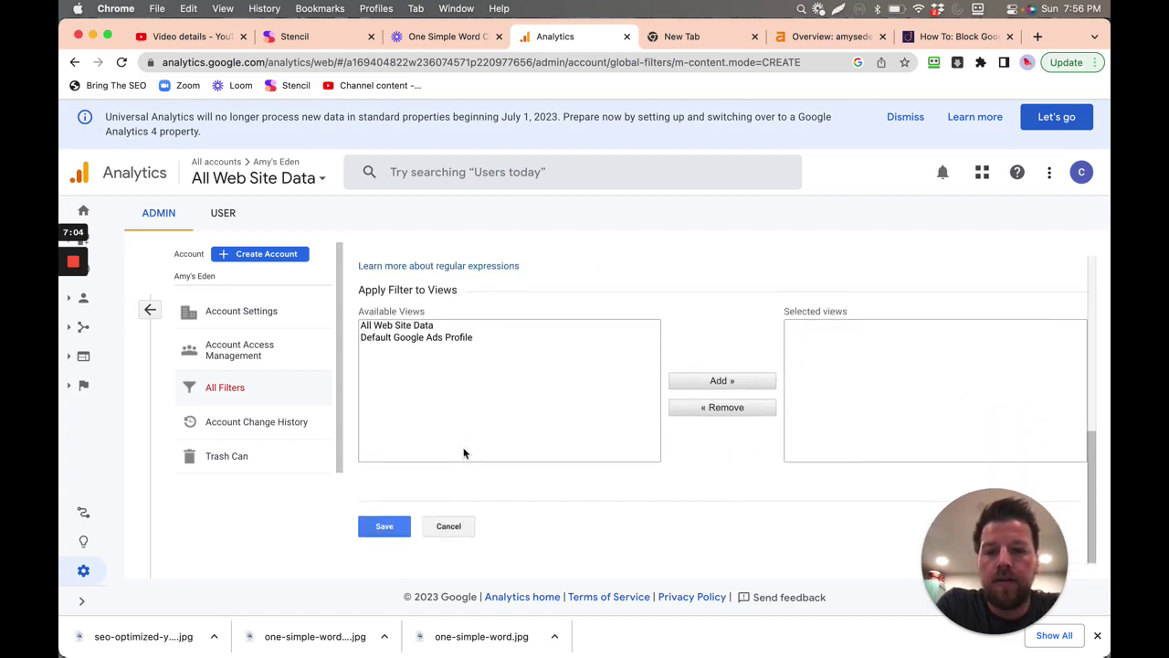
click(406, 327)
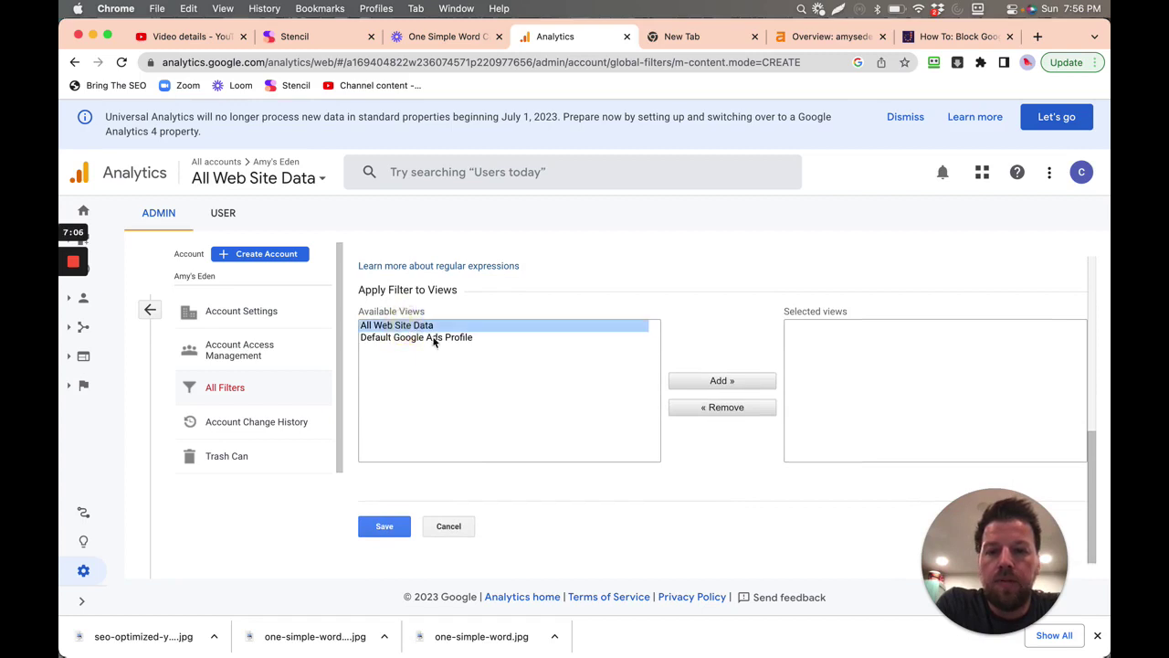
click(721, 381)
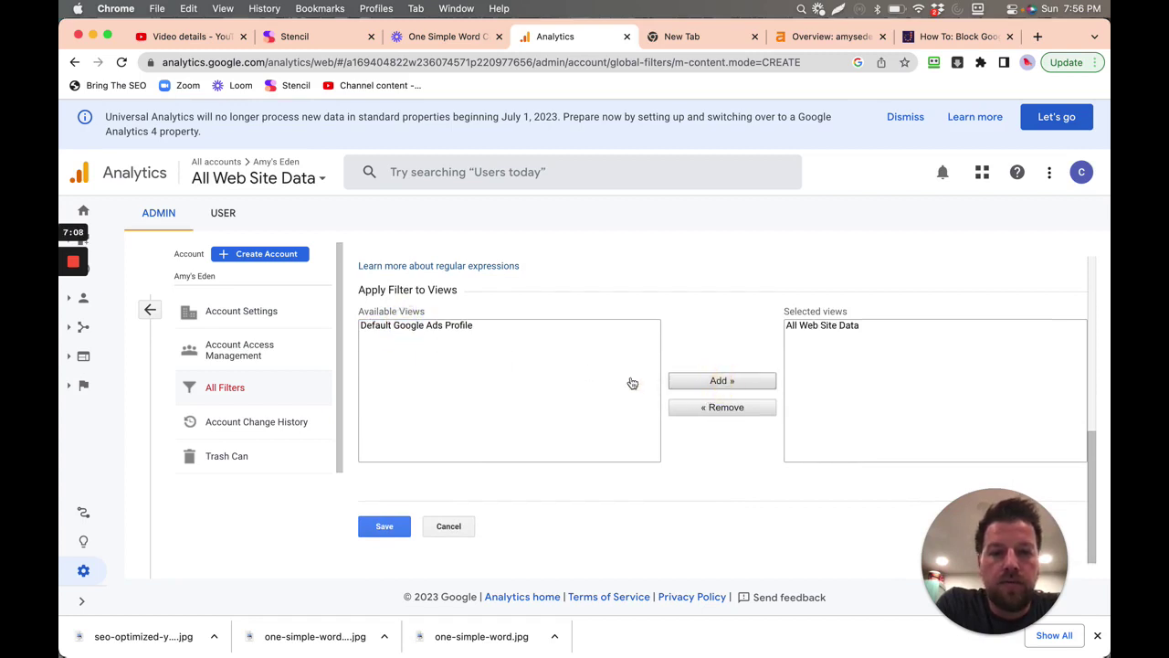
click(442, 326)
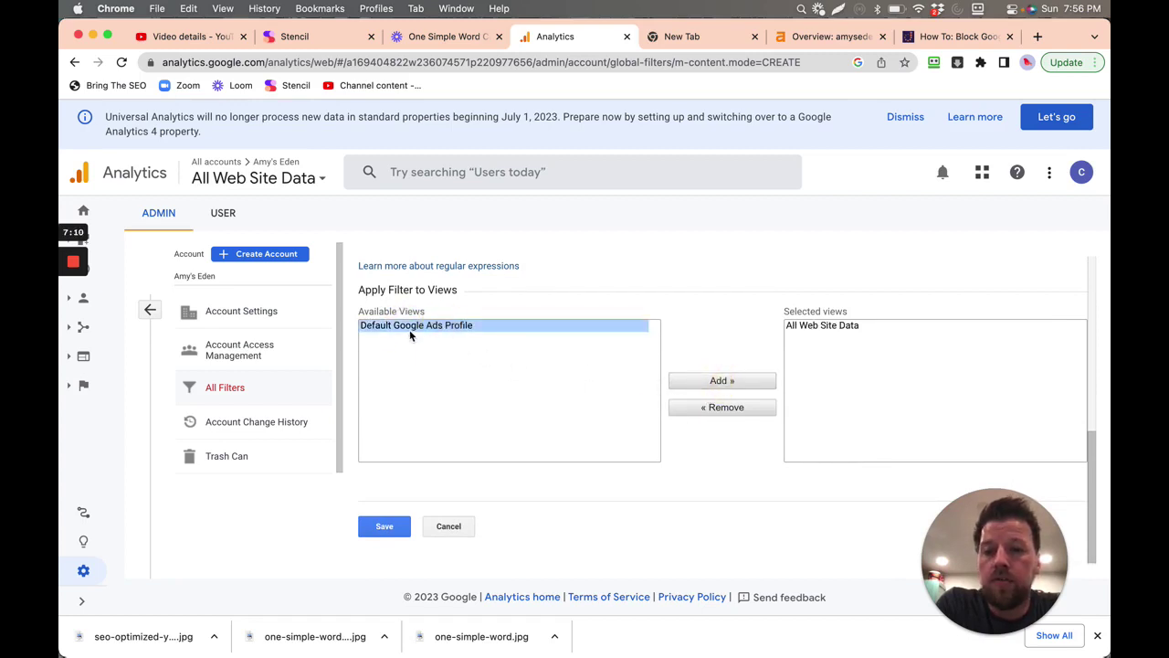
click(716, 382)
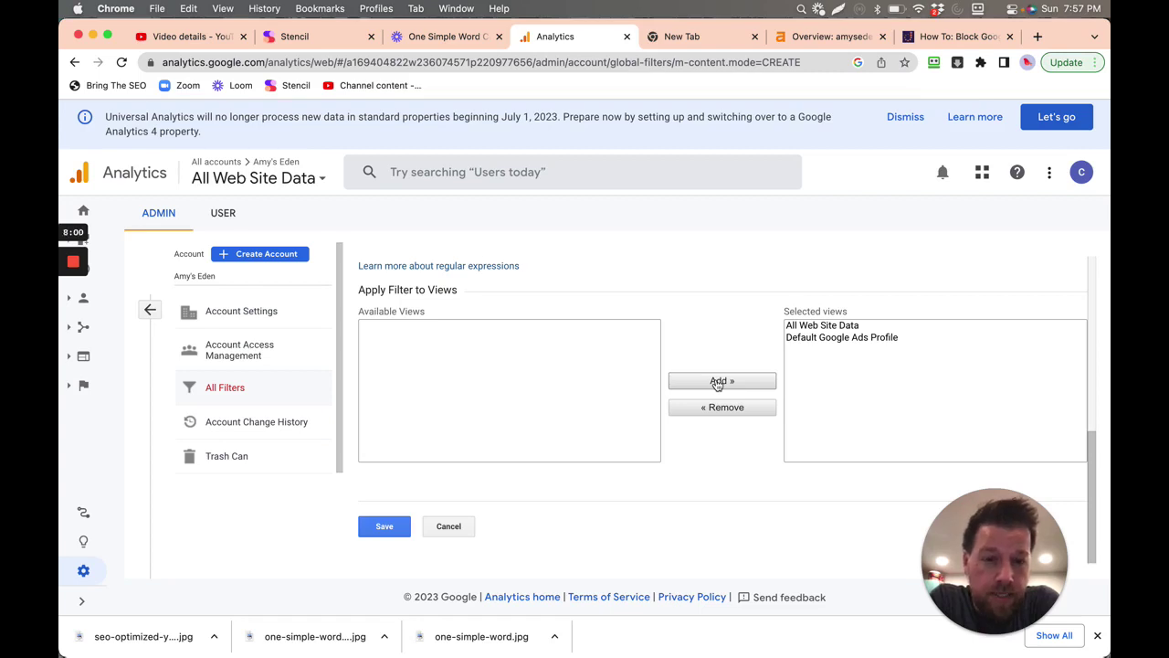
click(817, 337)
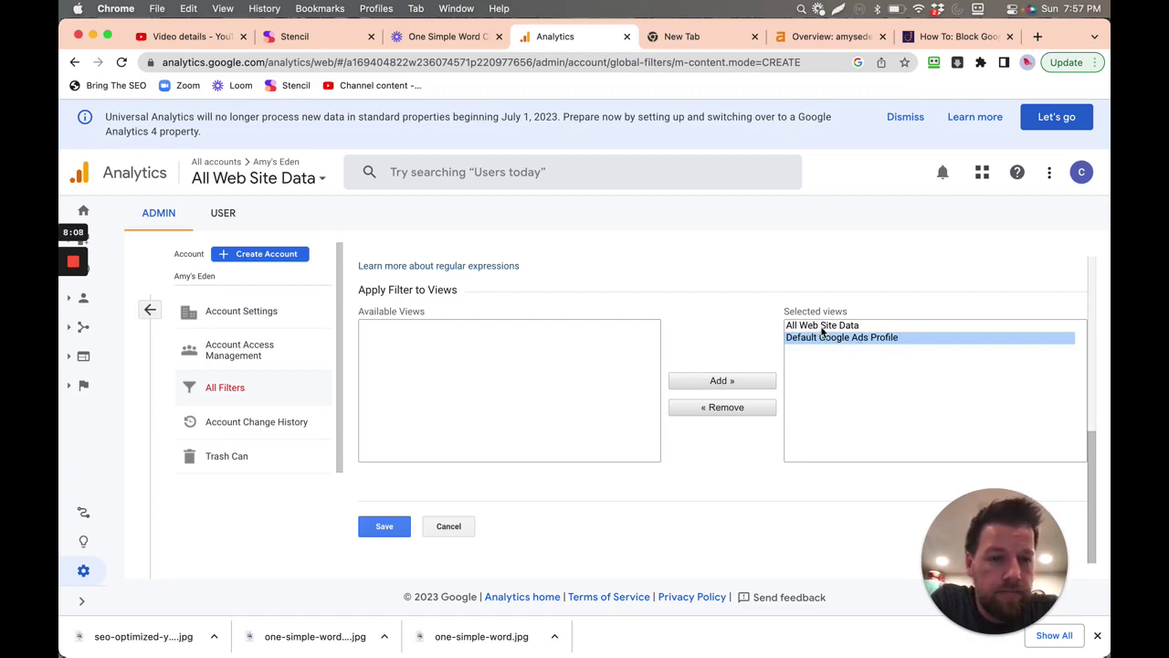
click(379, 532)
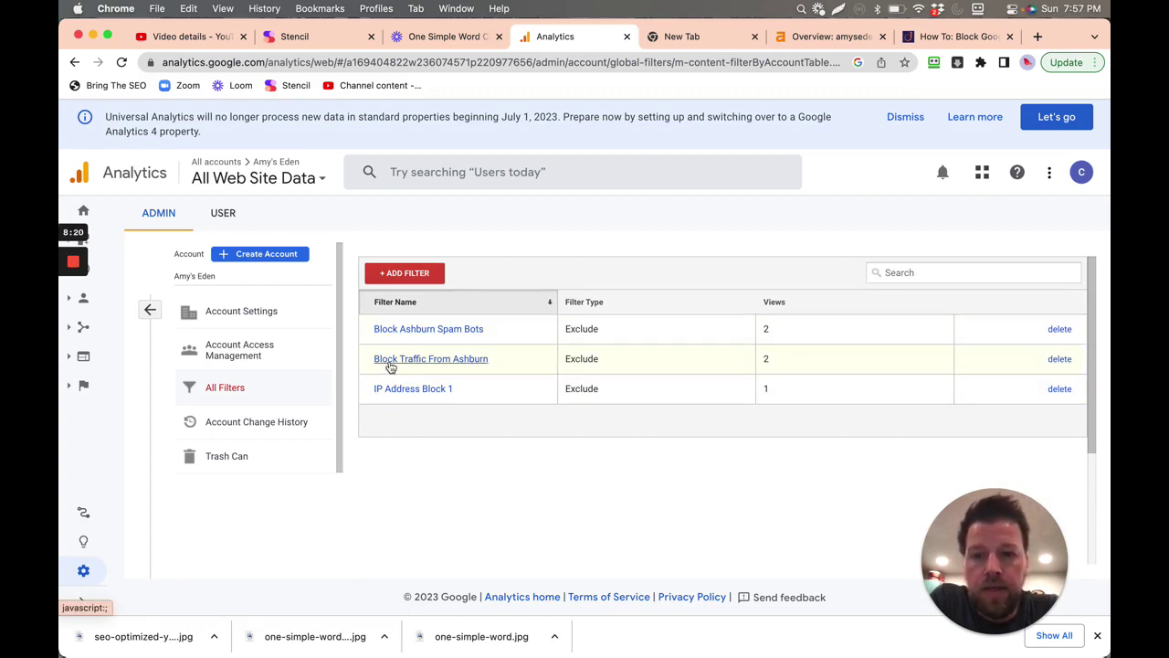
- Delete the "Block Ashburn Spam Bots" filter from the account and confirm its deletion
click(1060, 330)
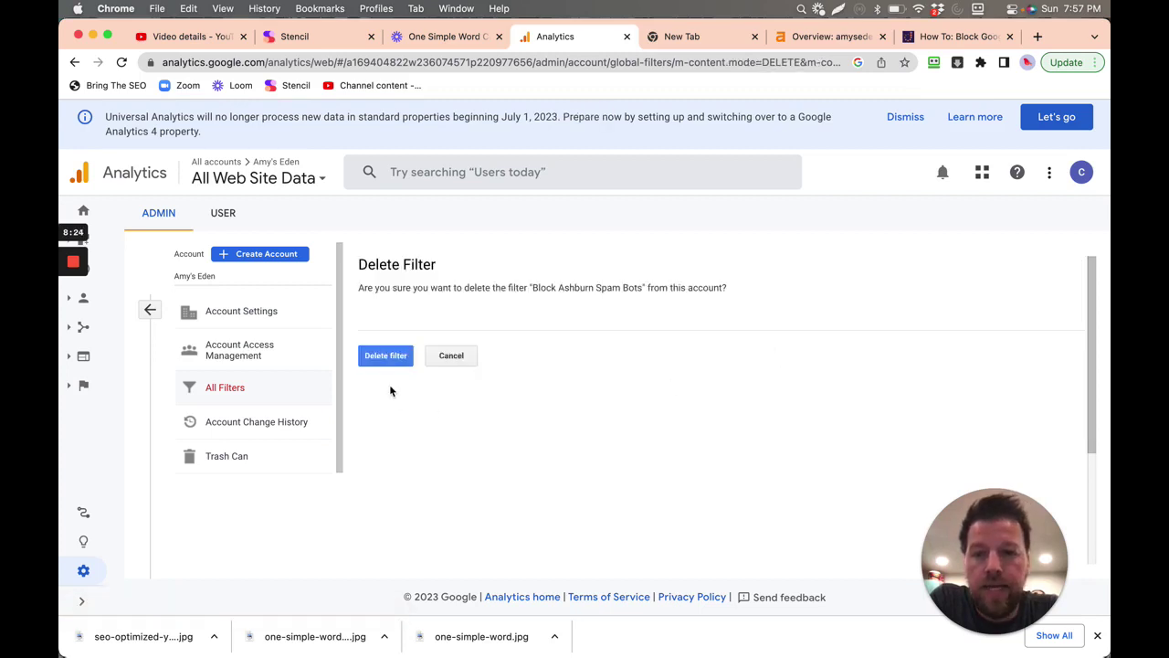
click(388, 358)
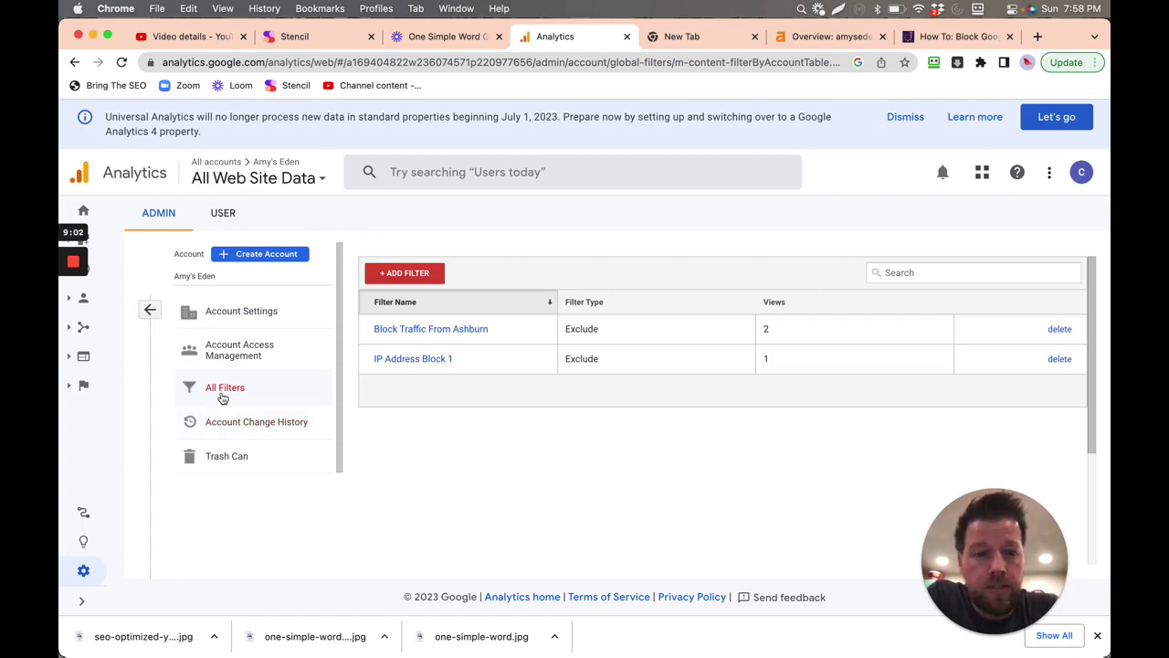
mouse_move(71, 263)
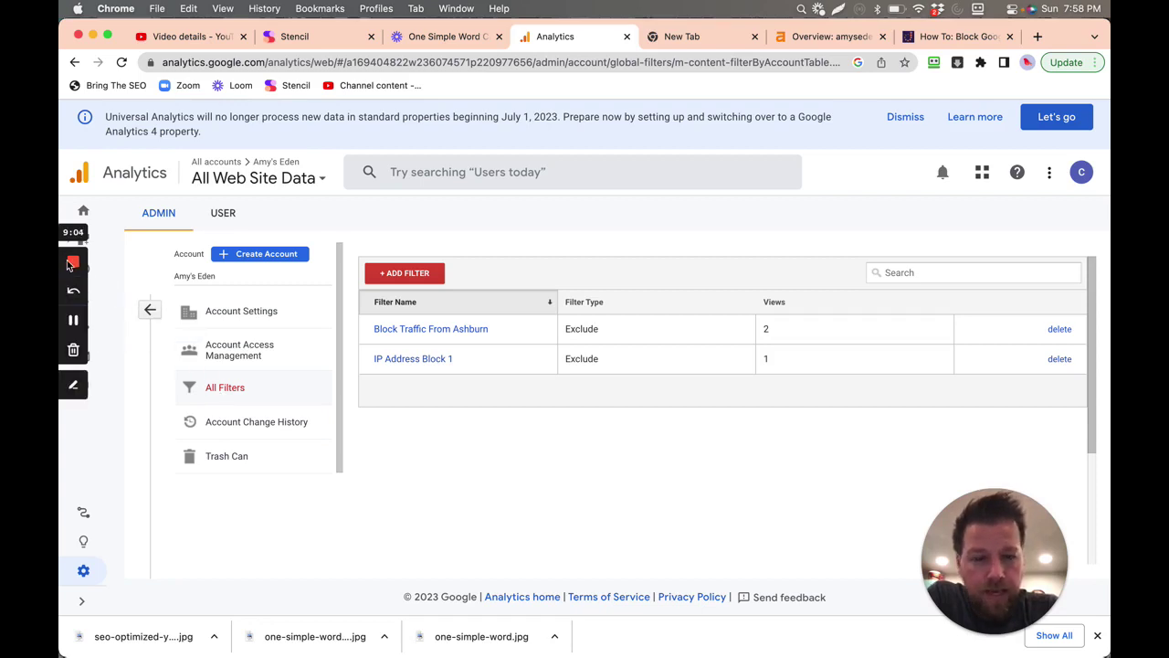